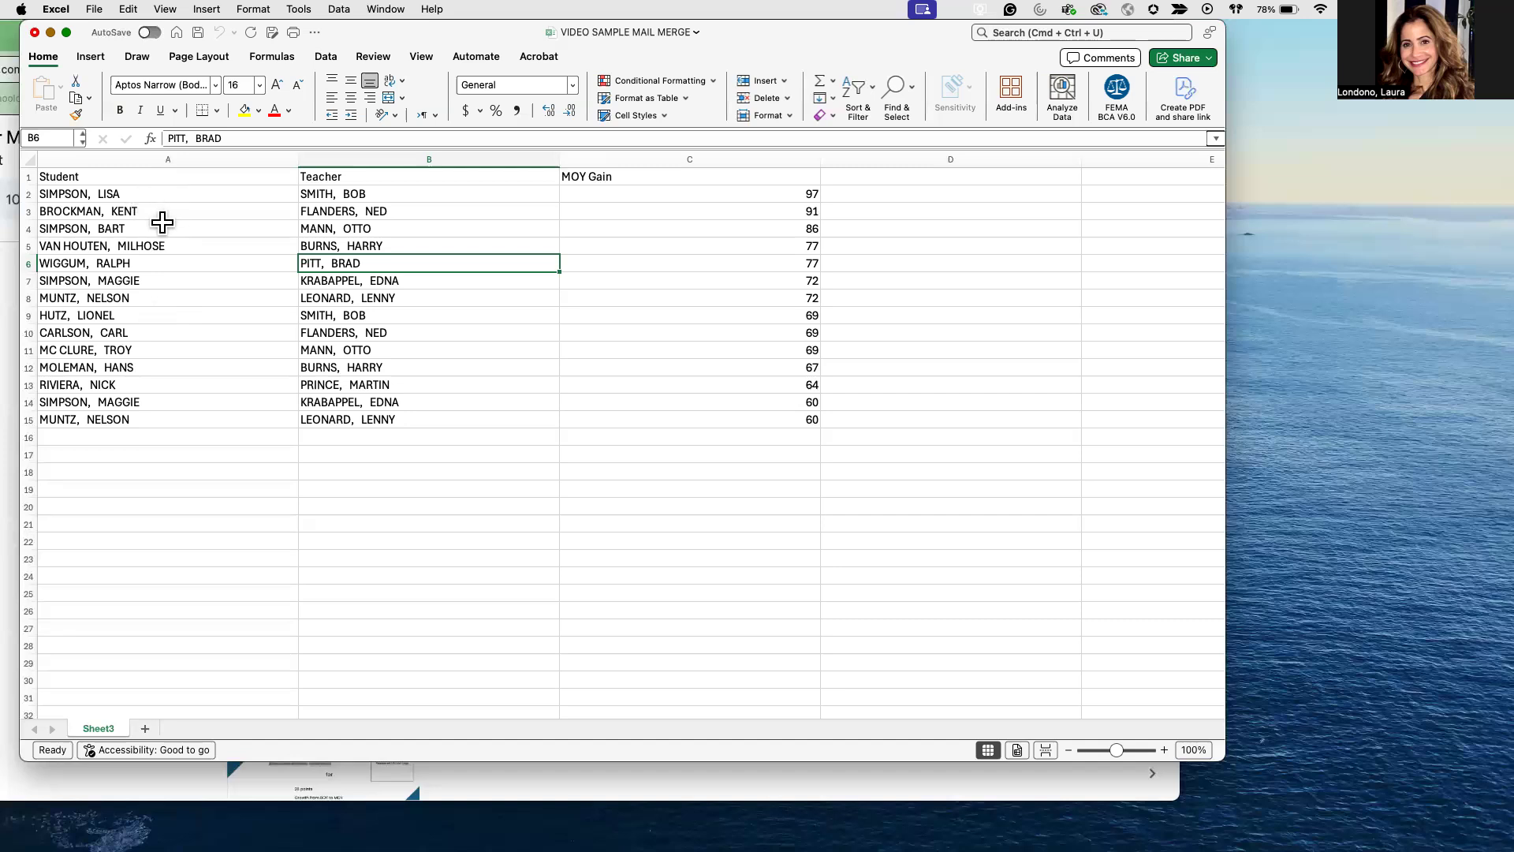
Insert a blank column between the Student and Teacher columns
{"action": "left_click", "coordinate": [352, 158]}
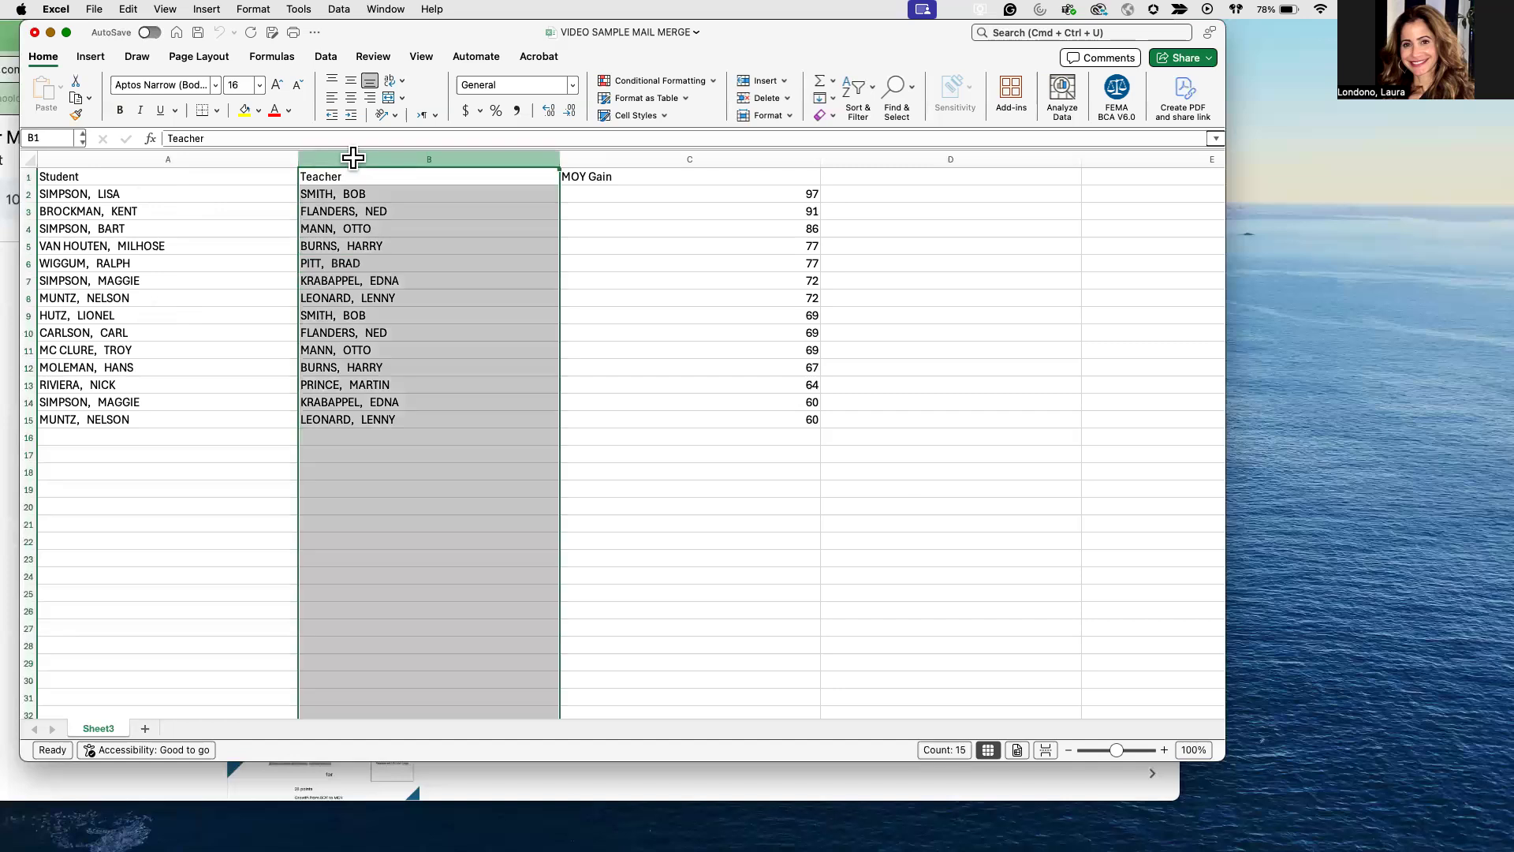
{"action": "right_click", "coordinate": [352, 156]}
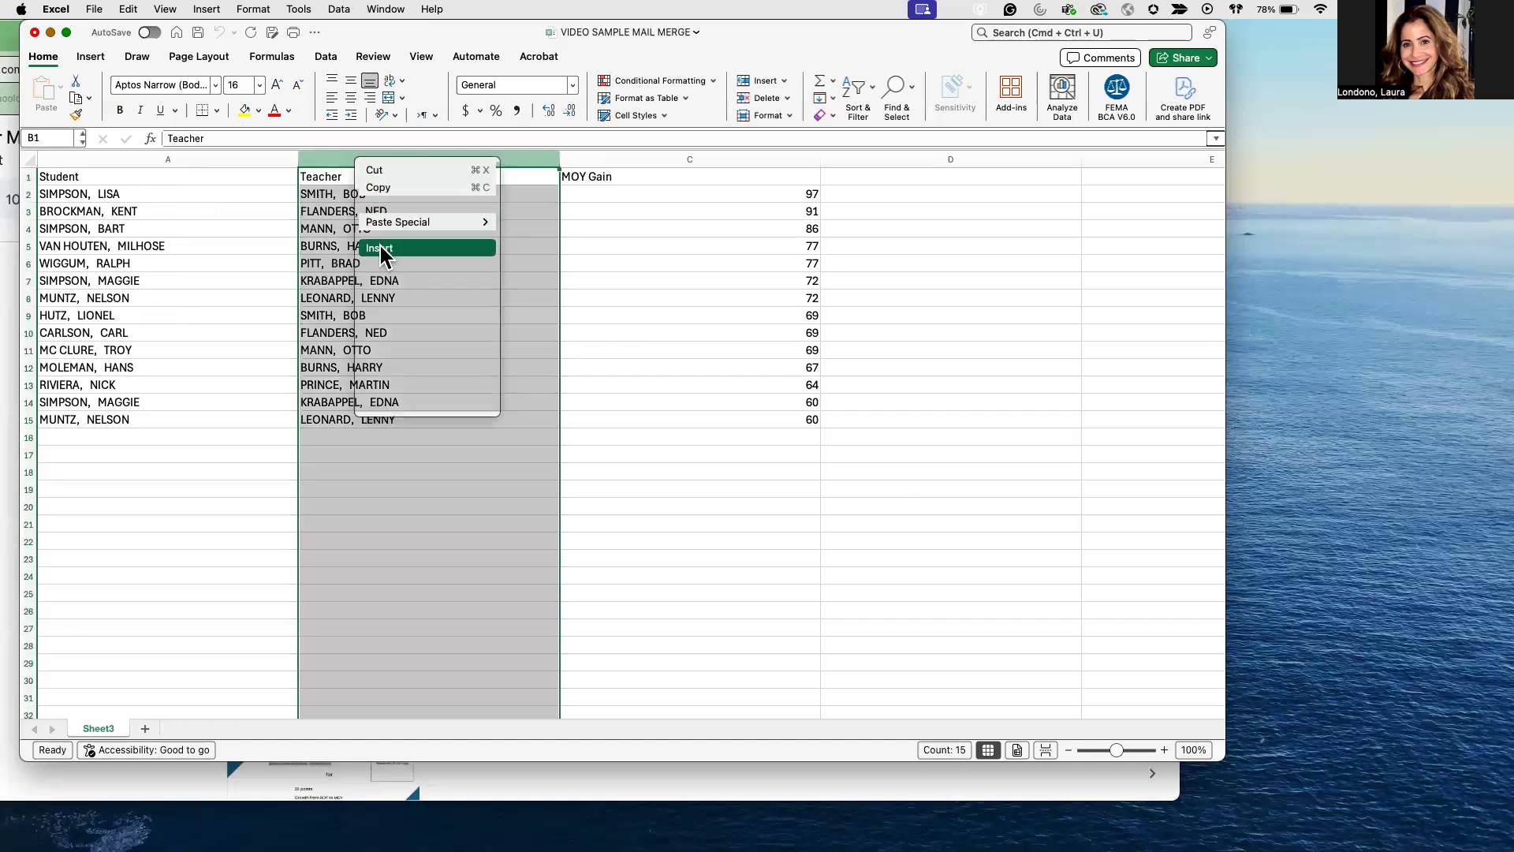
{"action": "left_click", "coordinate": [381, 246]}
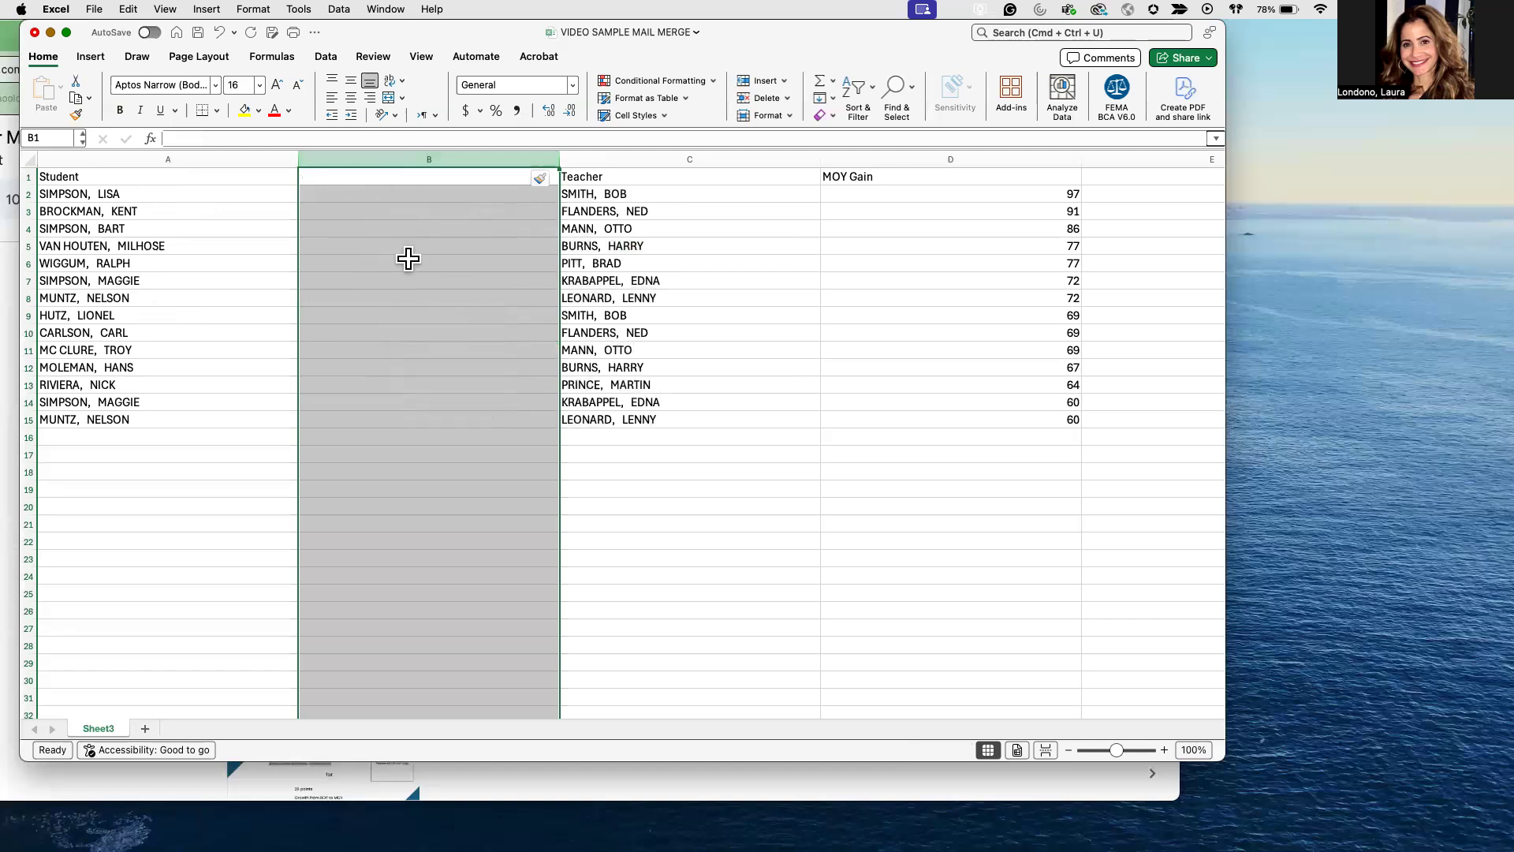
Split the Student column into last and first names with Text to Columns, delimited by comma, keeping the General format and destination $A$1
{"action": "left_click", "coordinate": [174, 159]}
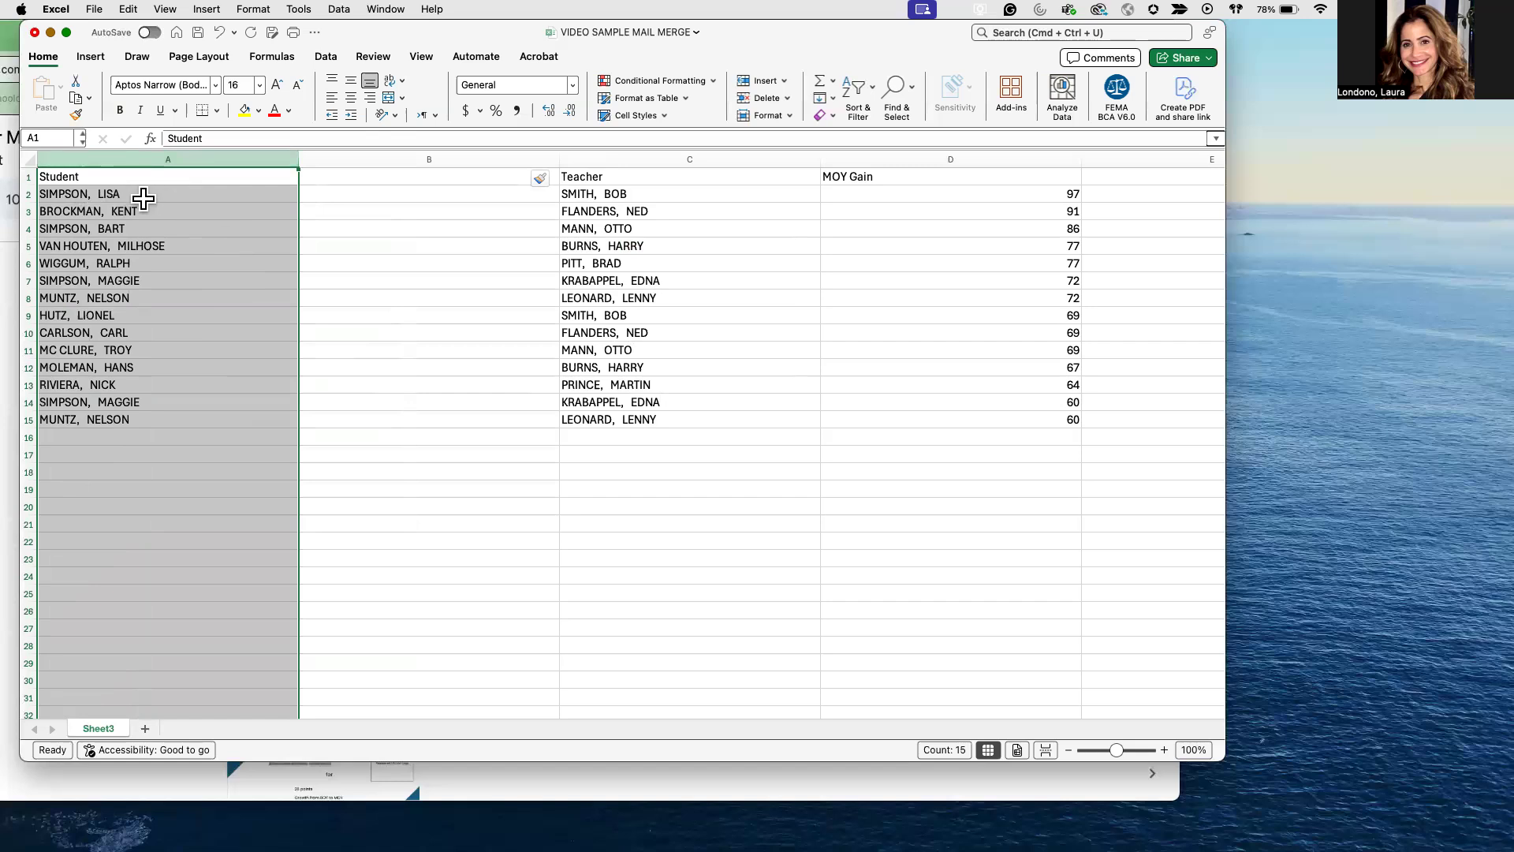
{"action": "left_click", "coordinate": [329, 59]}
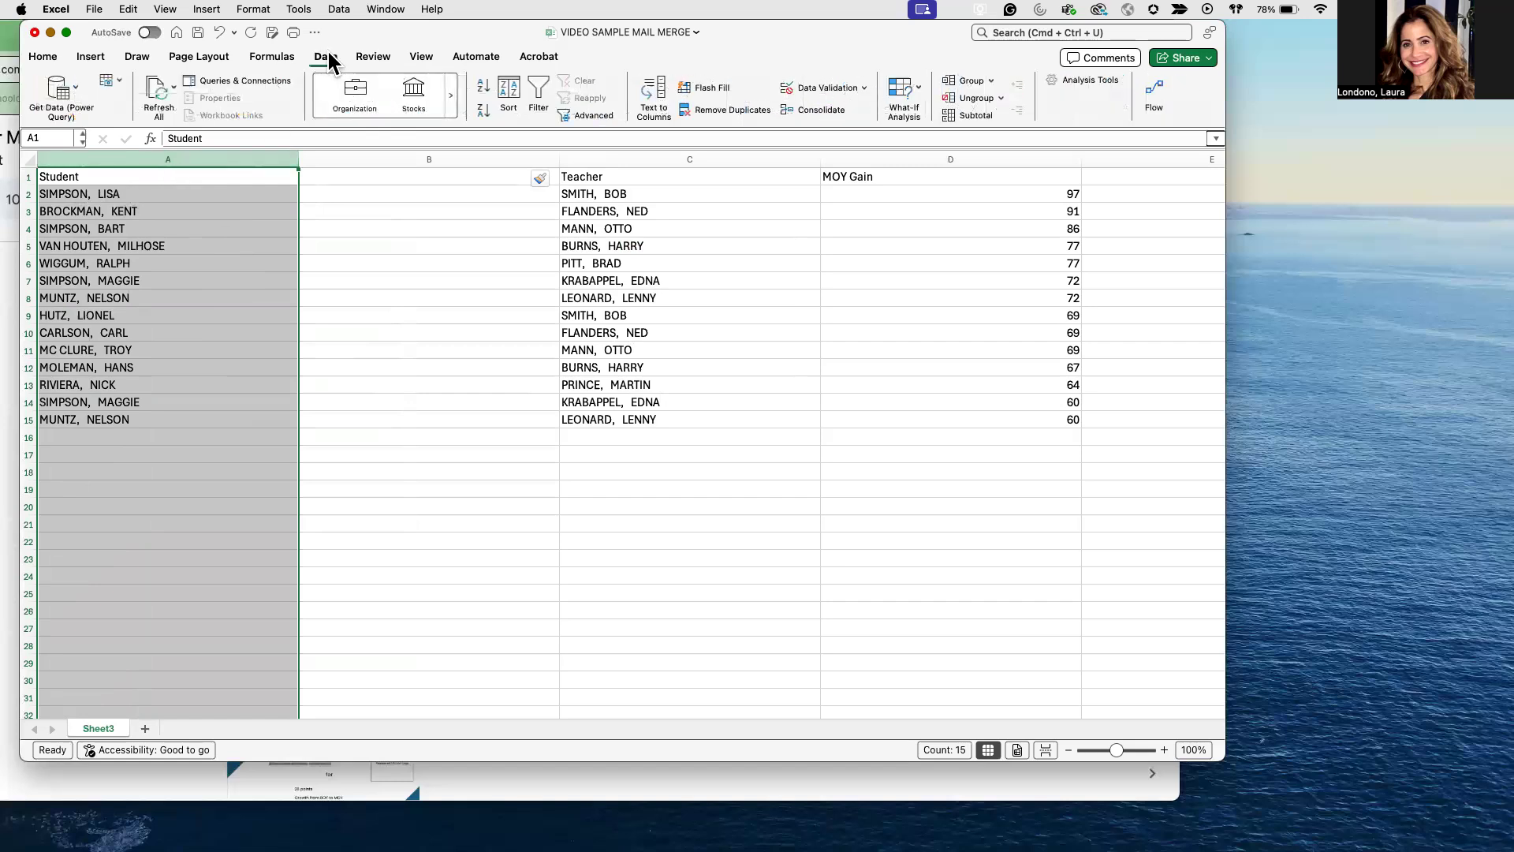
{"action": "left_click", "coordinate": [654, 96]}
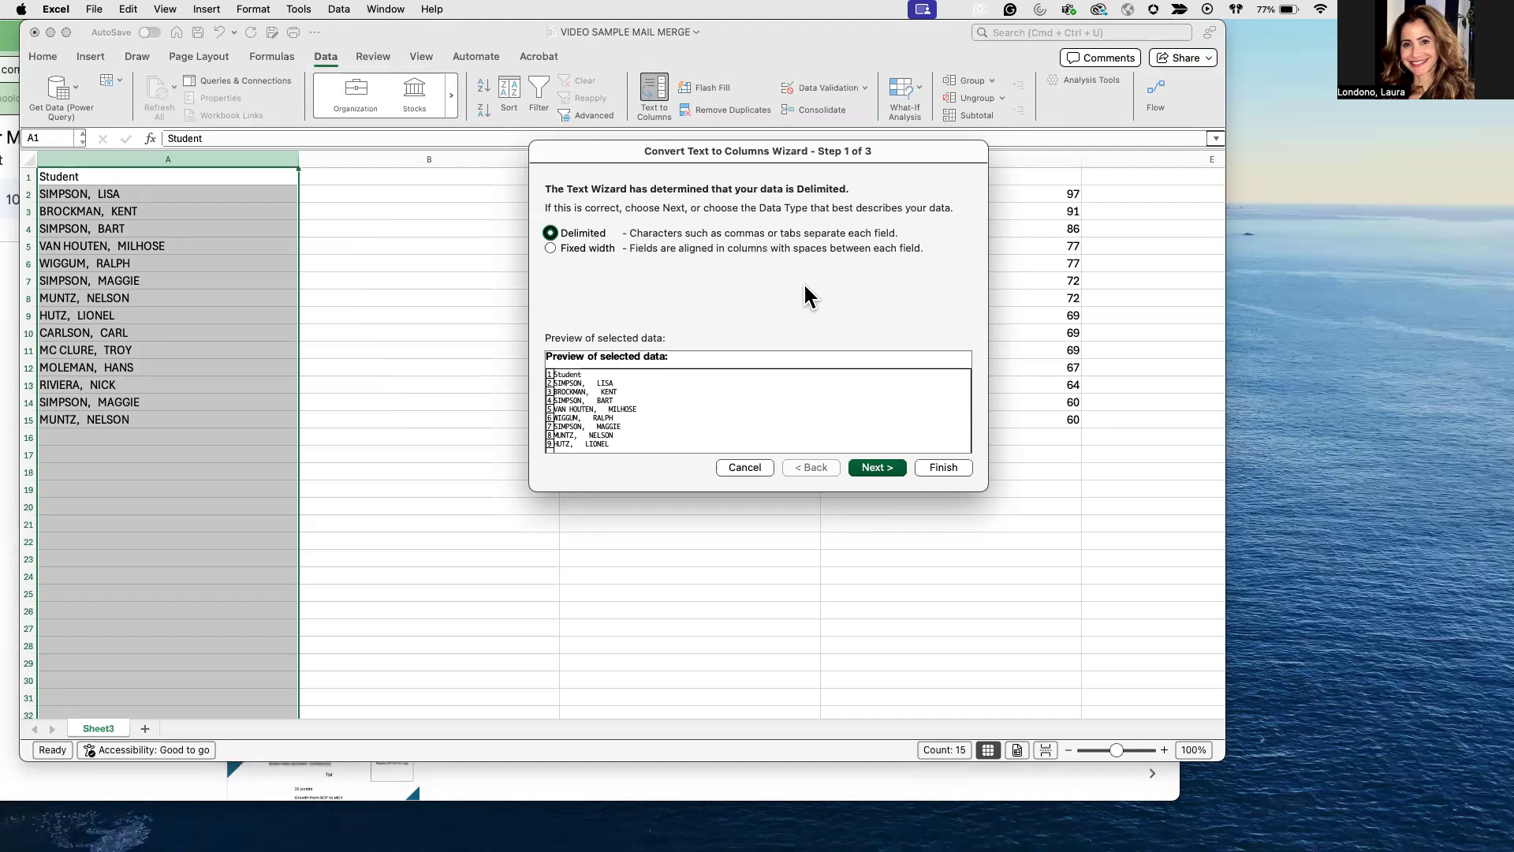
{"action": "left_click", "coordinate": [884, 470]}
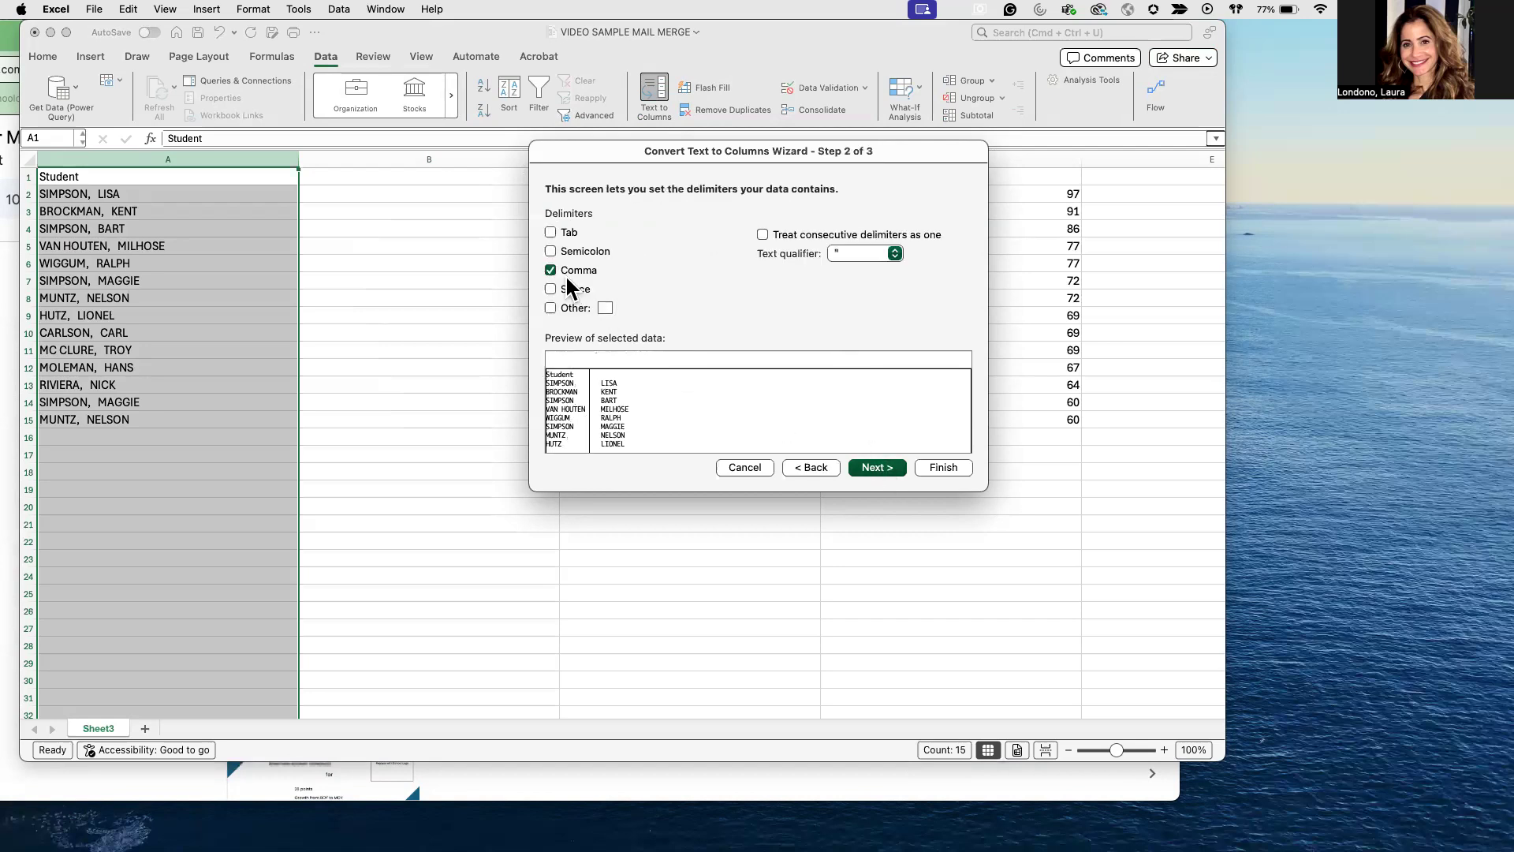
{"action": "left_click", "coordinate": [878, 467]}
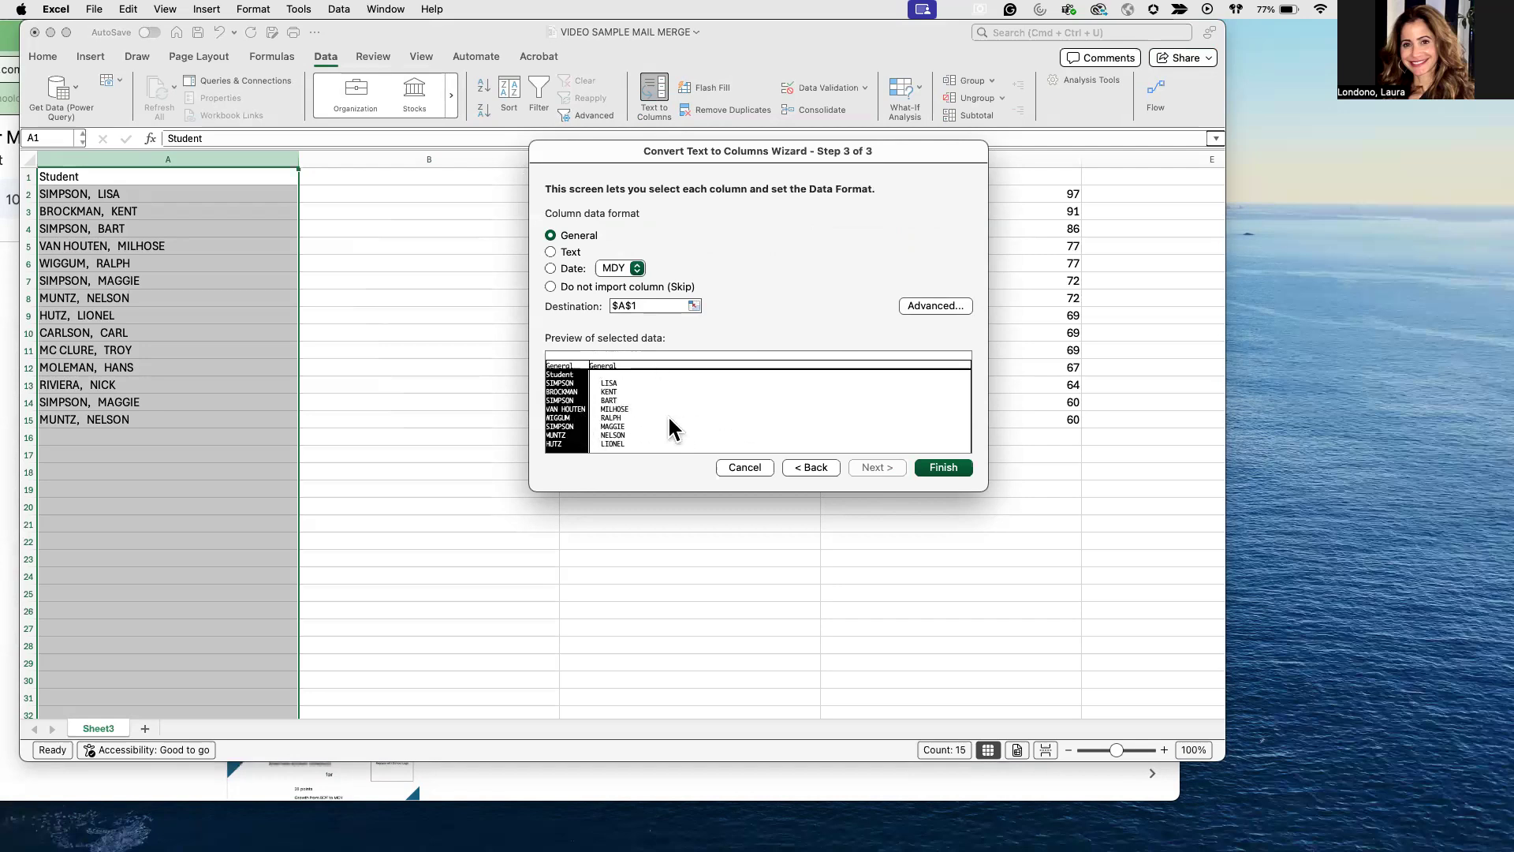
{"action": "left_click", "coordinate": [946, 468]}
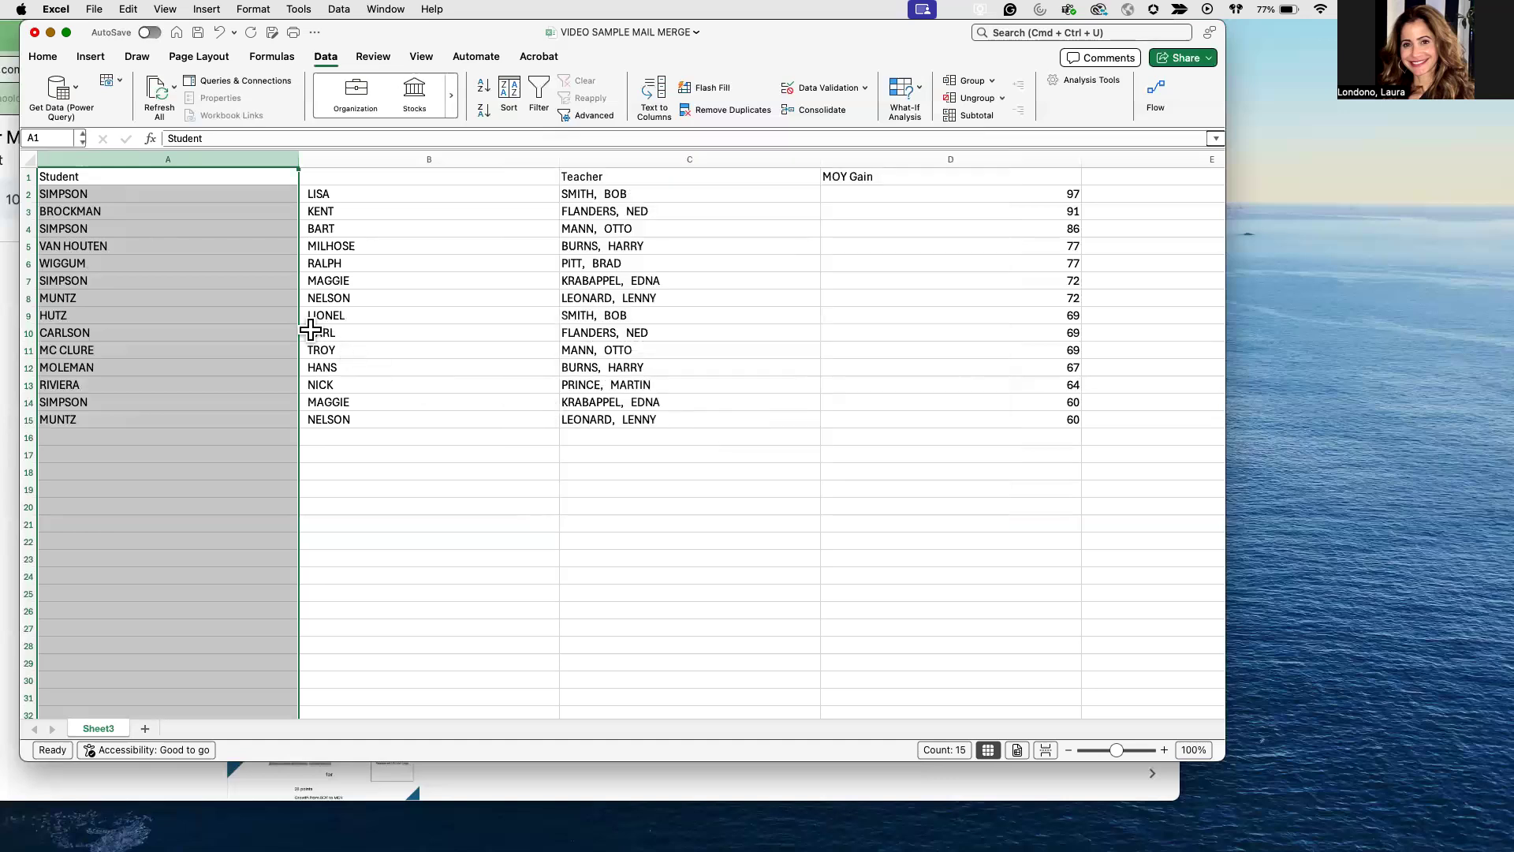
{"action": "left_click", "coordinate": [229, 320]}
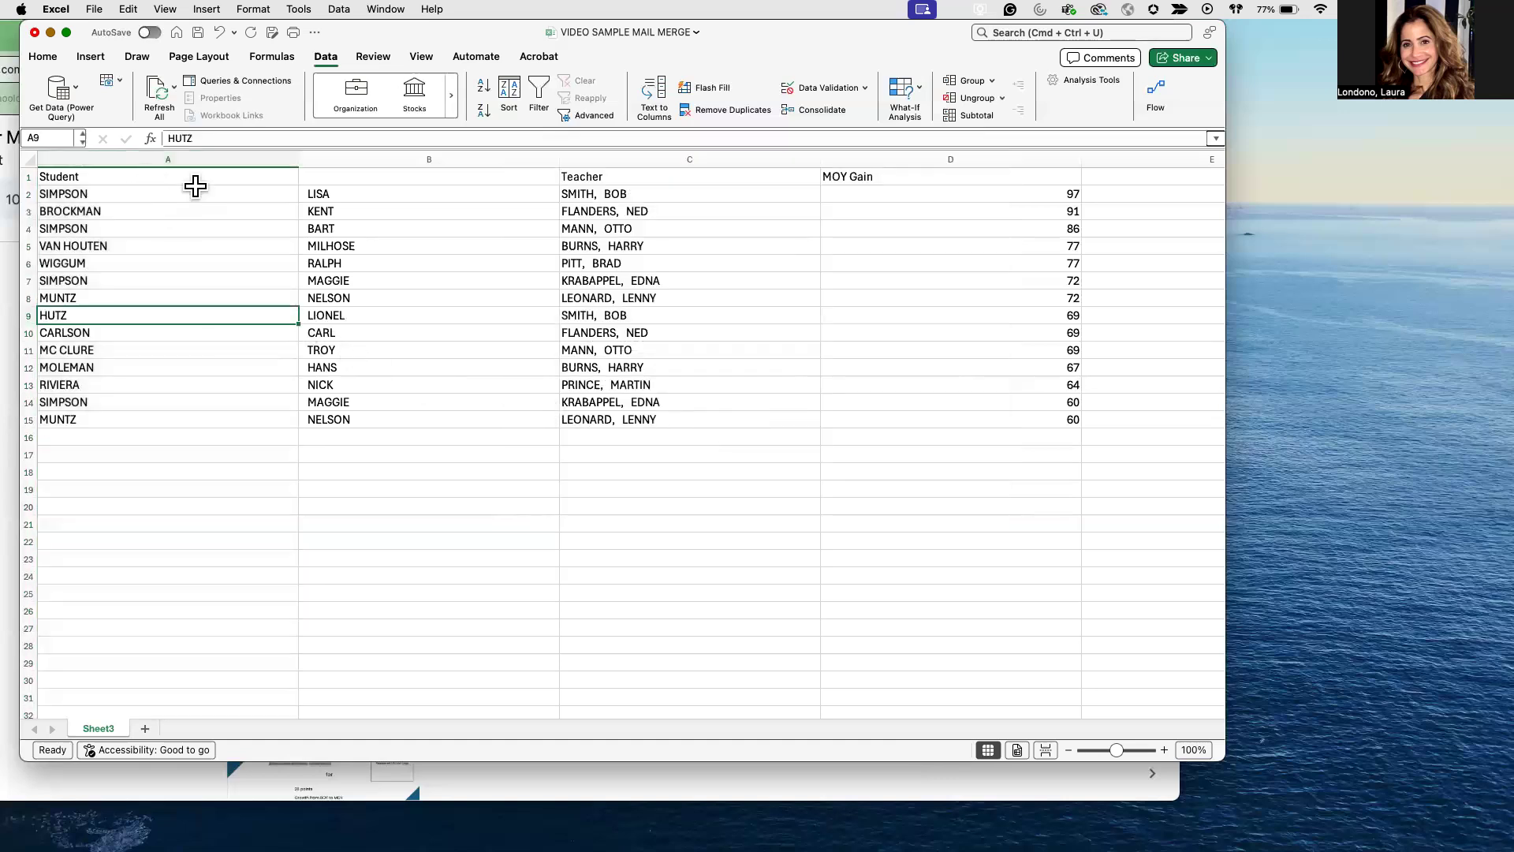
Change the header in cell A1 to "Student Last"
{"action": "left_click", "coordinate": [150, 177]}
{"action": "left_click", "coordinate": [213, 139]}
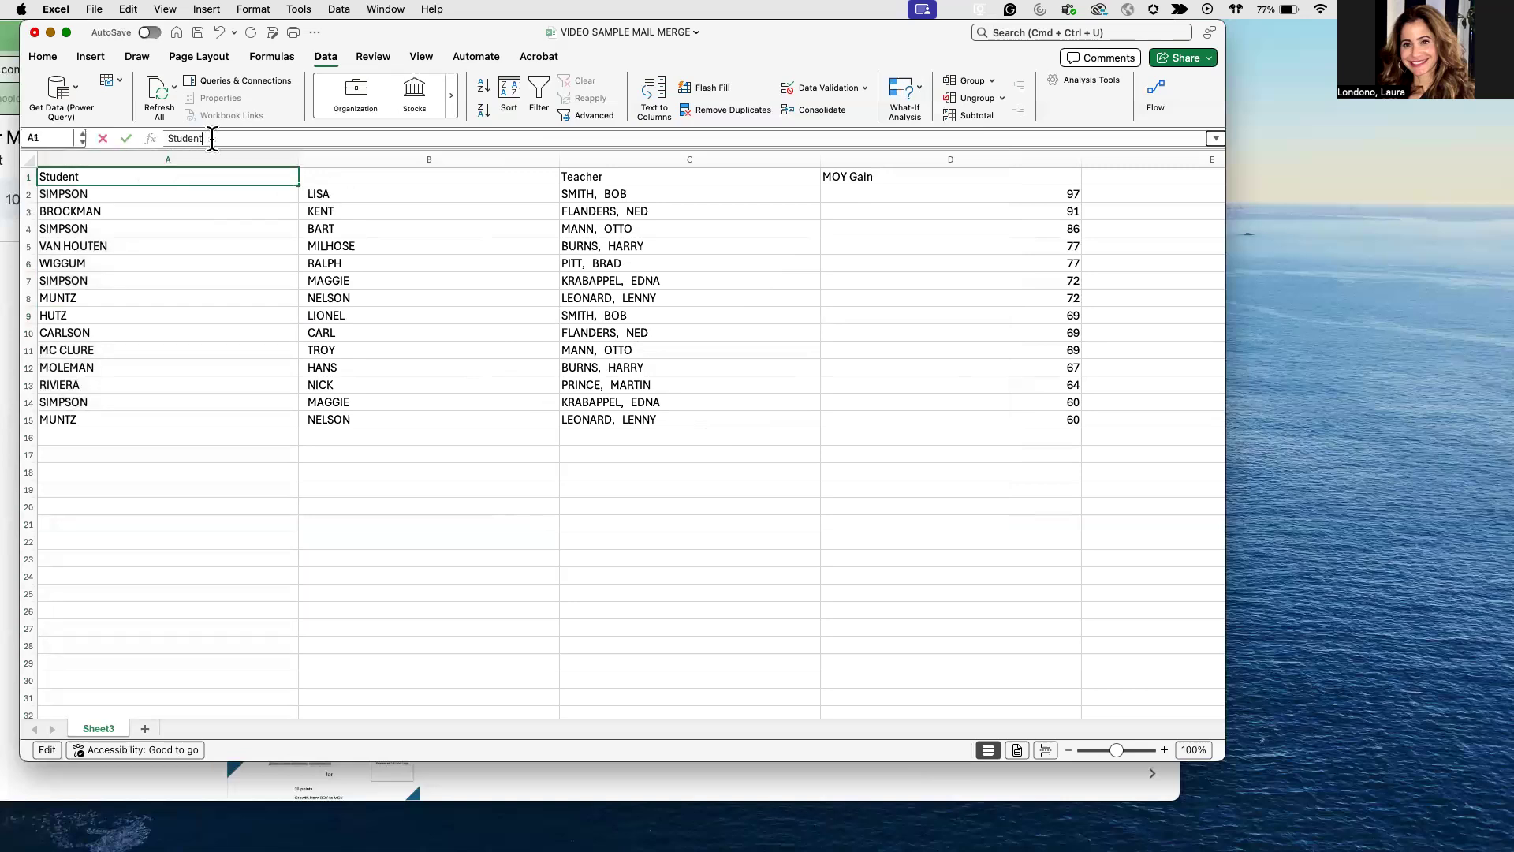
{"action": "type", "text": "Lst"}
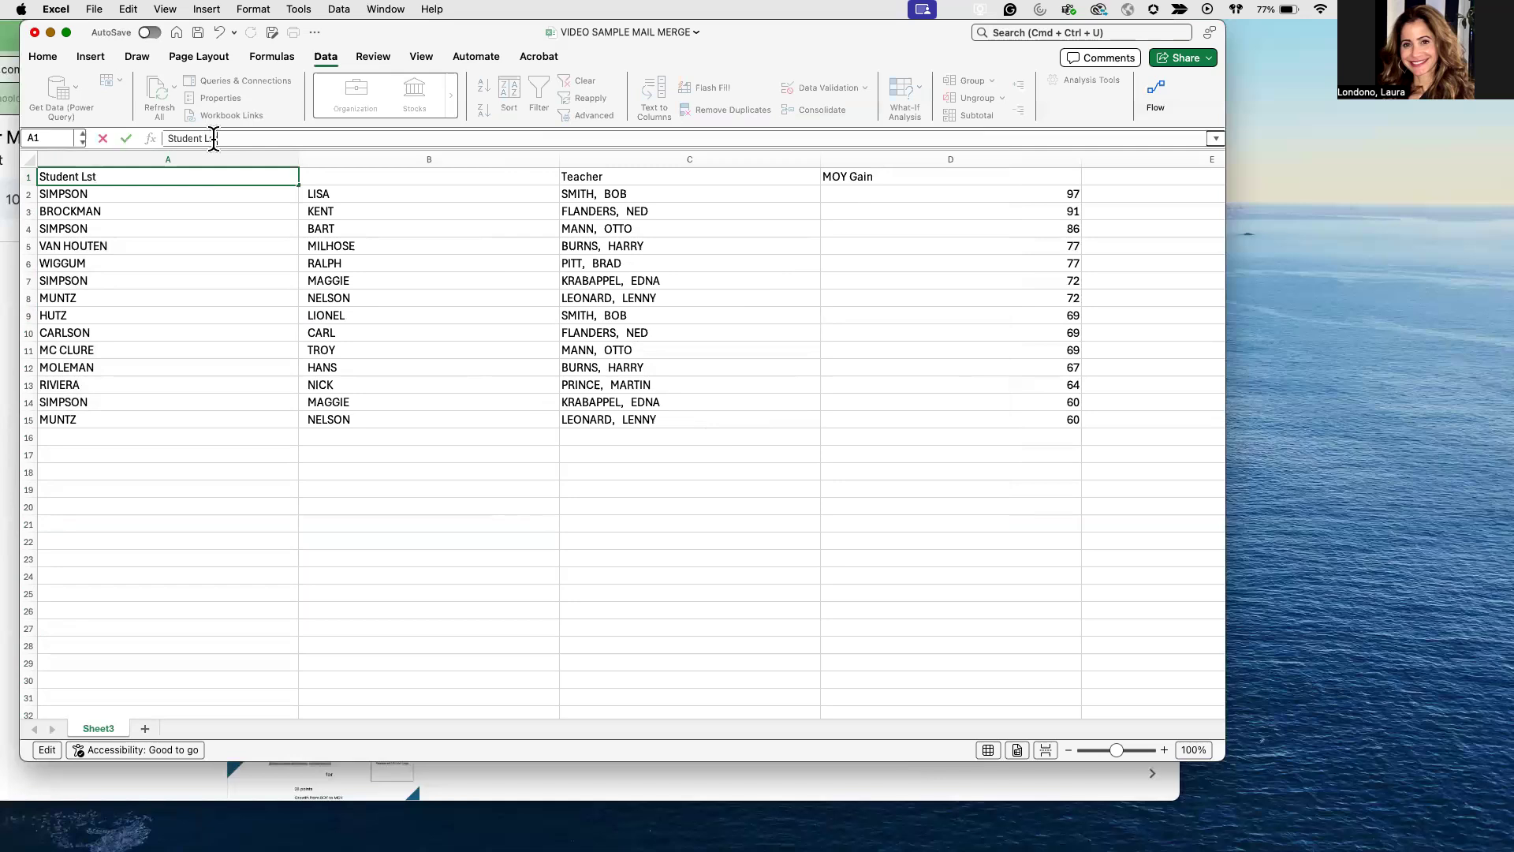
{"action": "left_click", "coordinate": [110, 174]}
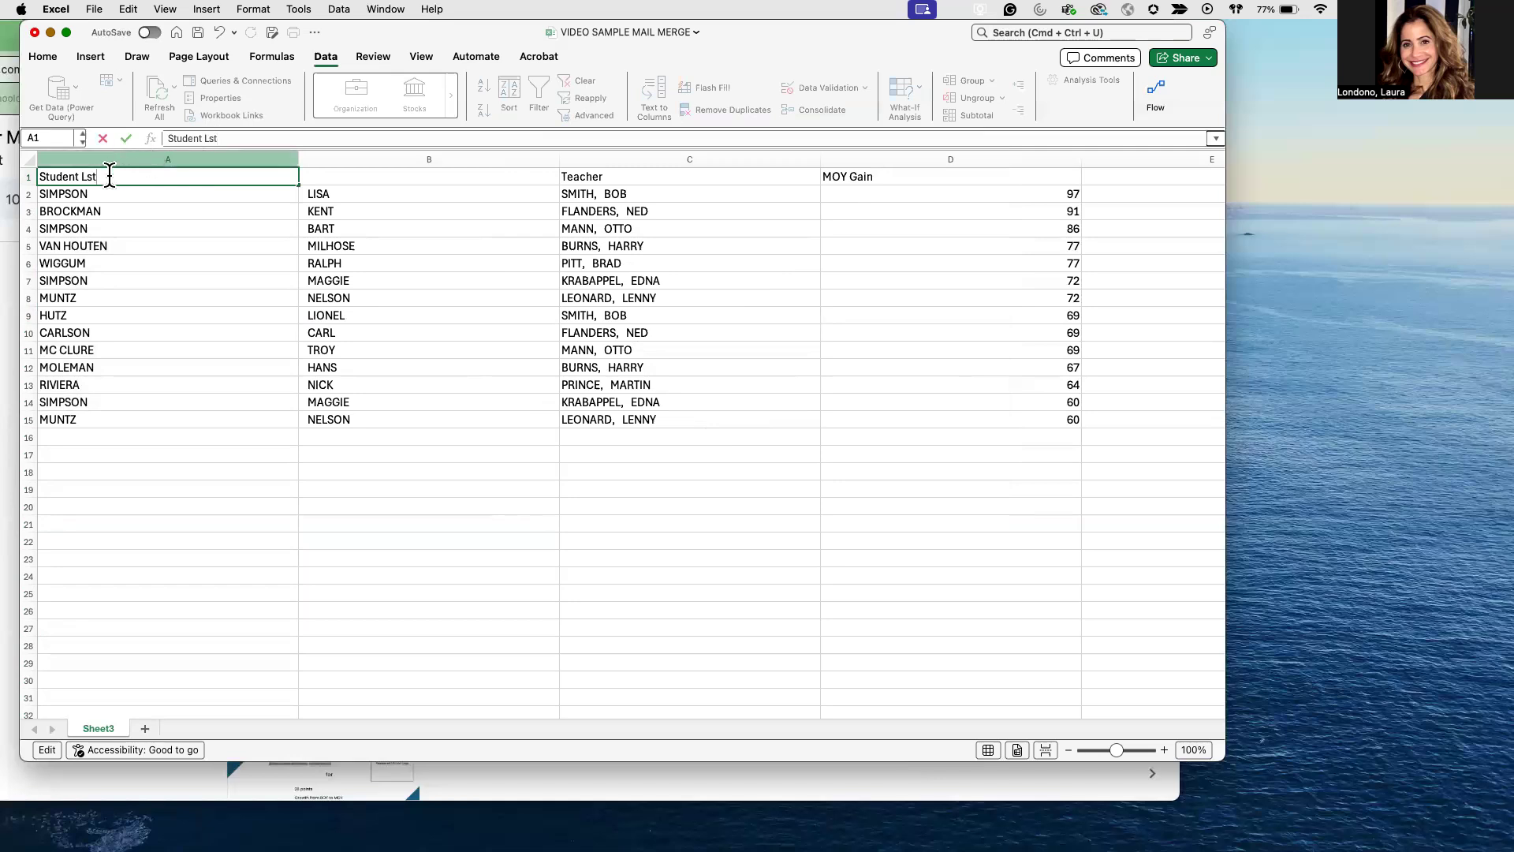
{"action": "key", "text": "BackSpace"}
{"action": "key", "text": "BackSpace"}
{"action": "type", "text": "ast"}
{"action": "key", "text": "Return"}
{"action": "left_click", "coordinate": [147, 261]}
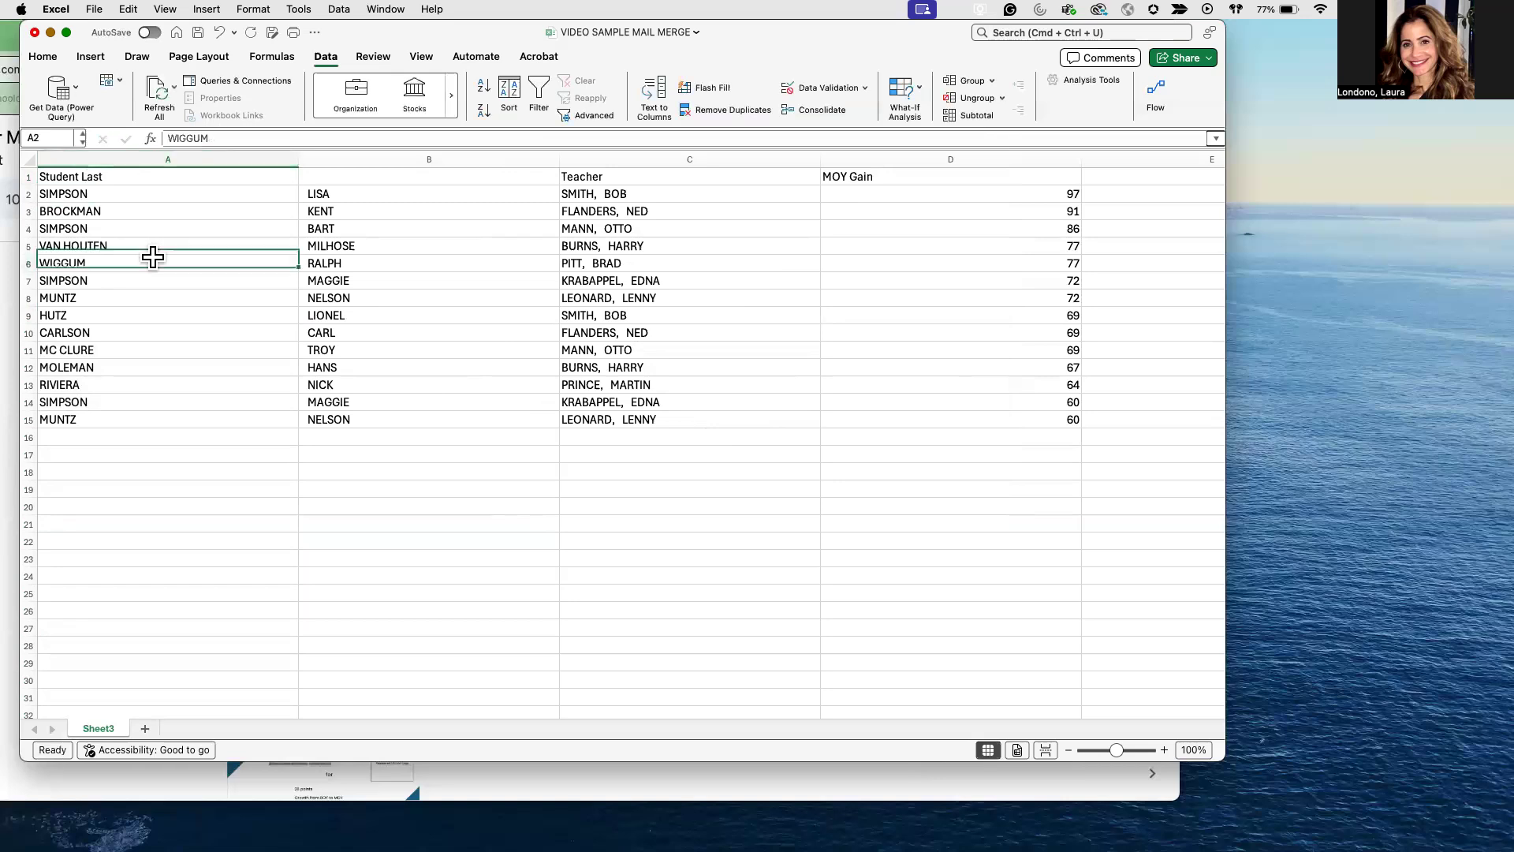
Copy the "Student Last" header into cell B1 and change it there to "Student First"
{"action": "left_click", "coordinate": [132, 178]}
{"action": "key", "text": "super+c"}
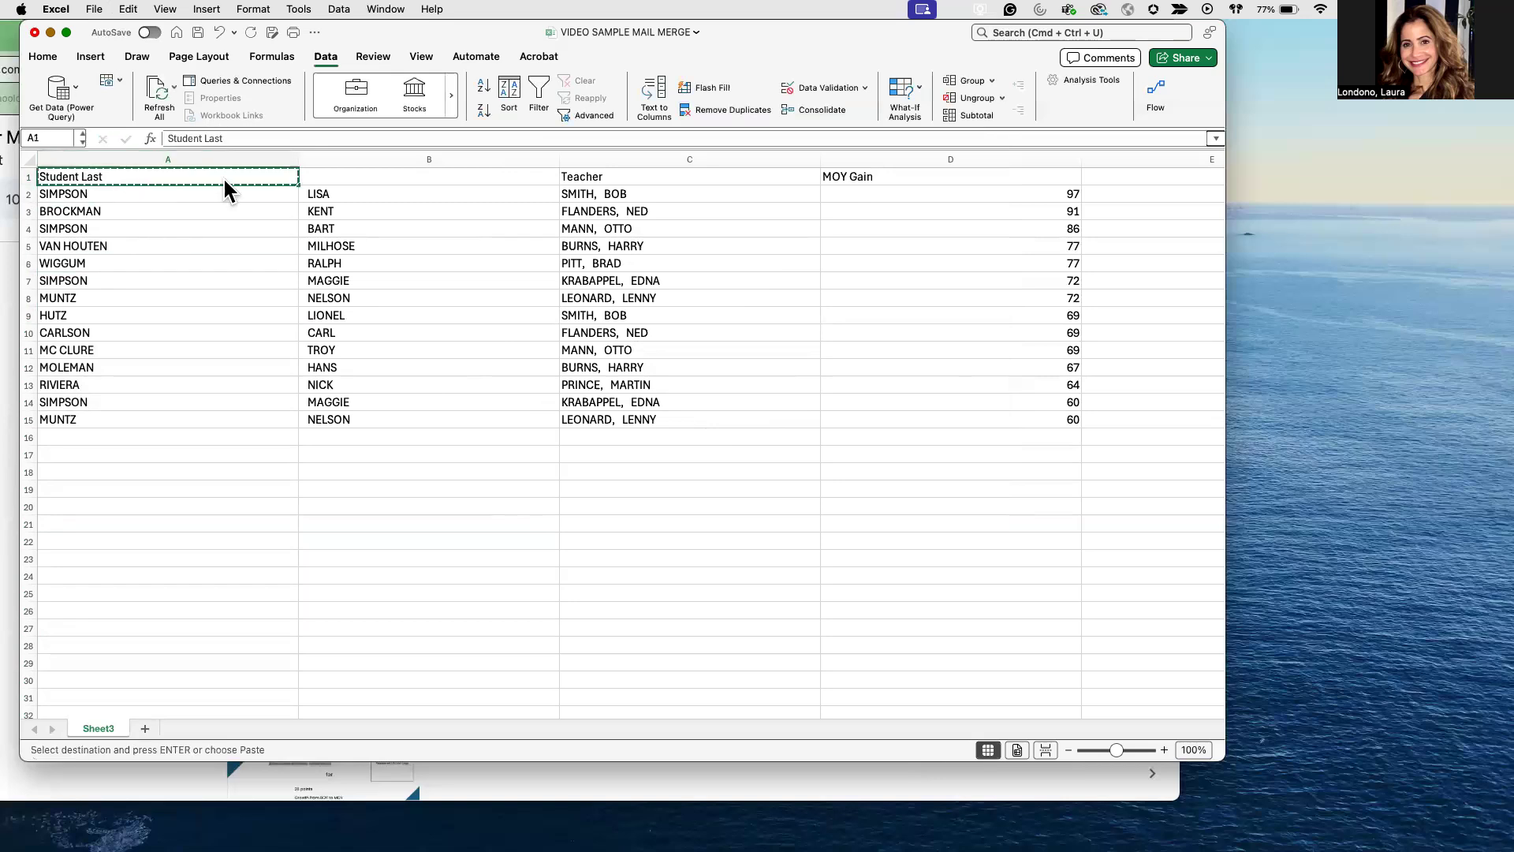
{"action": "left_click", "coordinate": [324, 177]}
{"action": "key", "text": "super+v"}
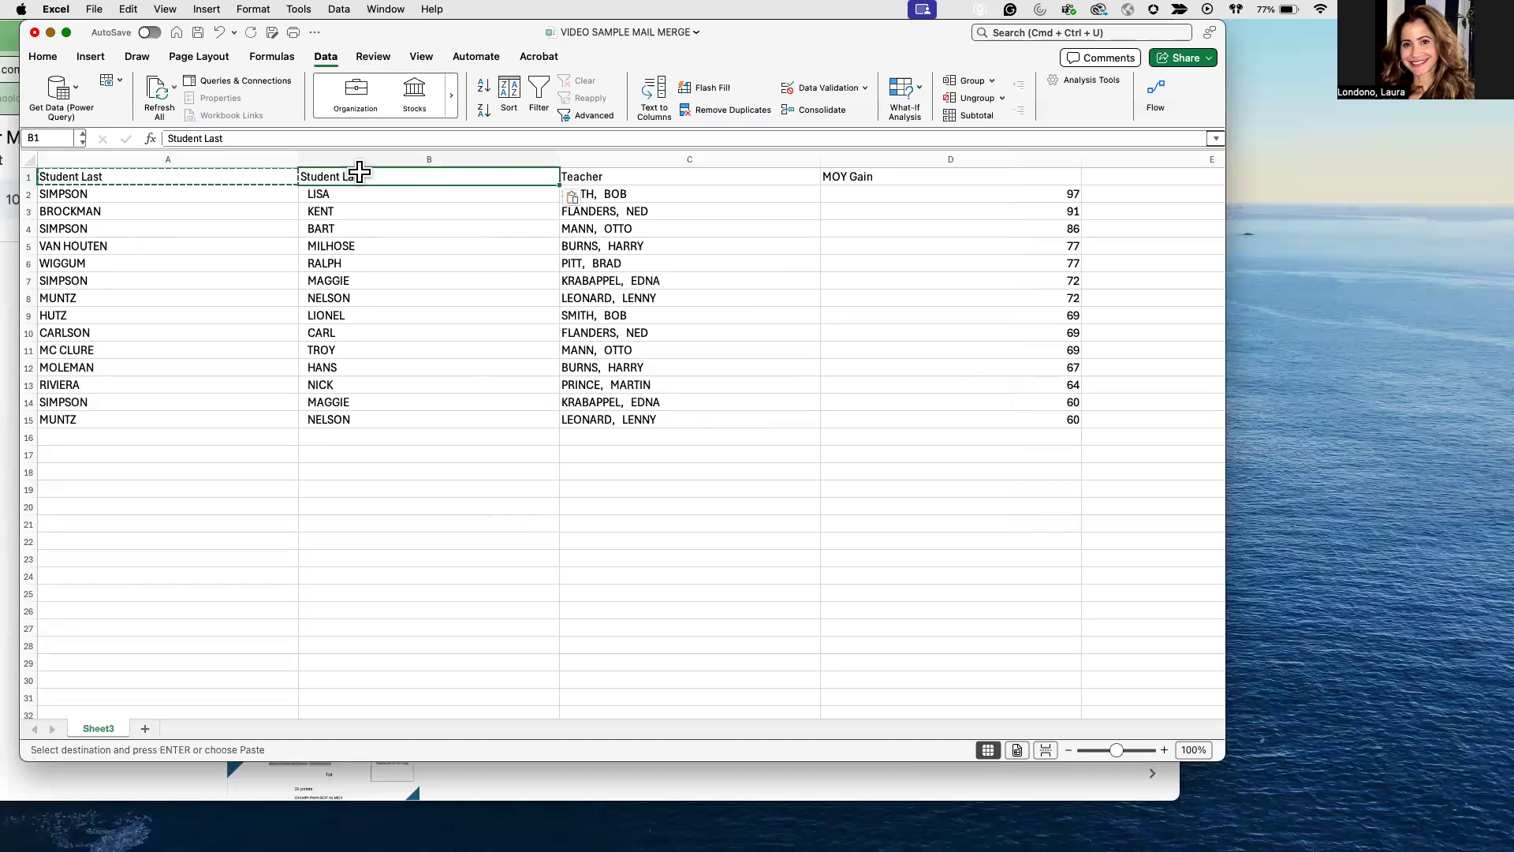
{"action": "left_click", "coordinate": [243, 138]}
{"action": "key", "text": "BackSpace"}
{"action": "key", "text": "BackSpace"}
{"action": "key", "text": "BackSpace"}
{"action": "type", "text": "Firs"}
{"action": "key", "text": "Return"}
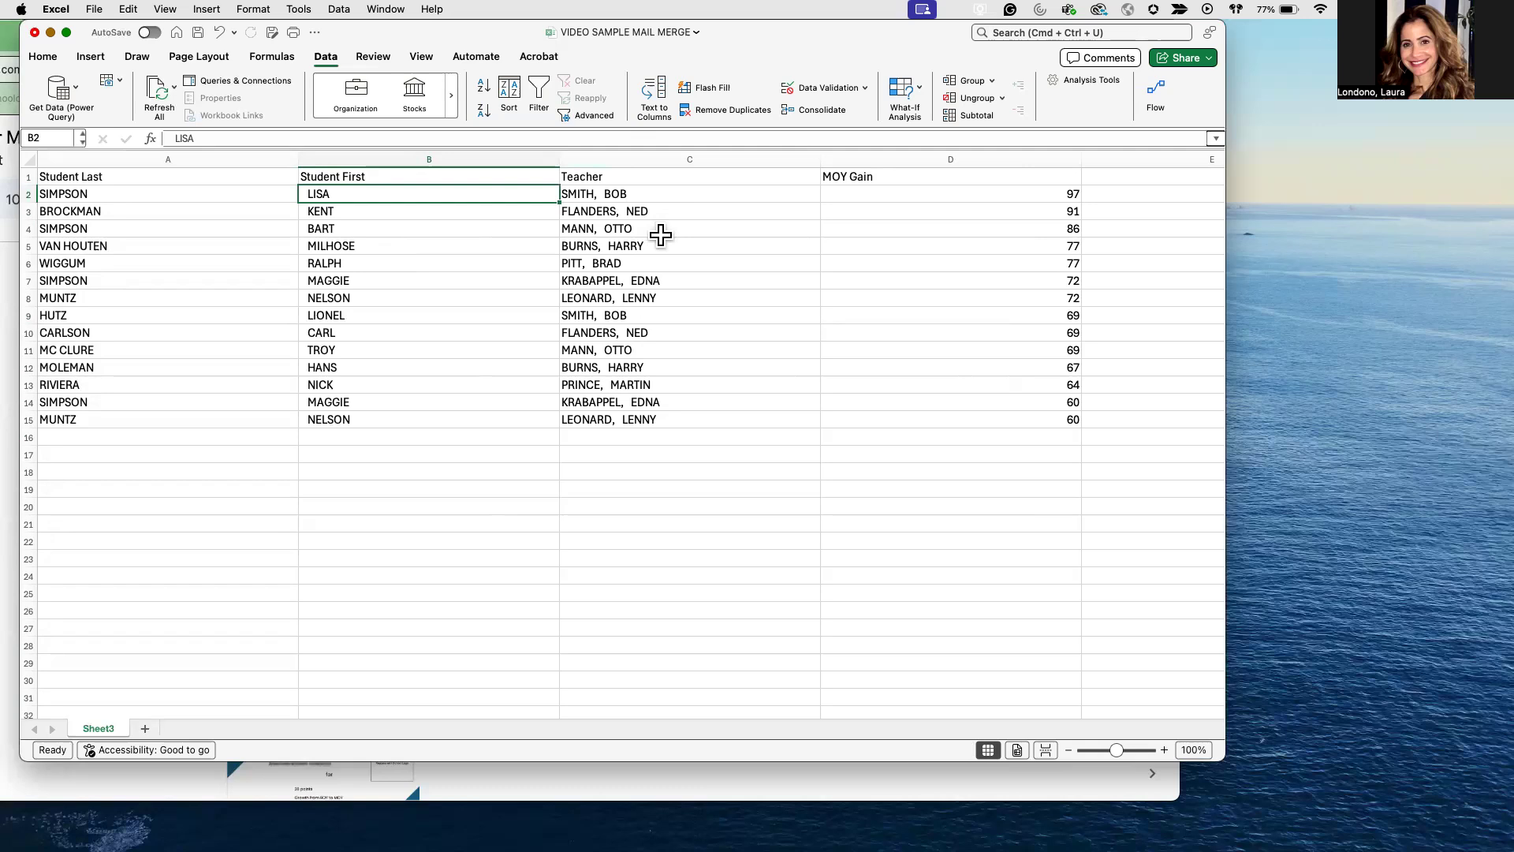
Insert a blank column between the Teacher and MOY Gain columns
{"action": "left_click", "coordinate": [890, 160]}
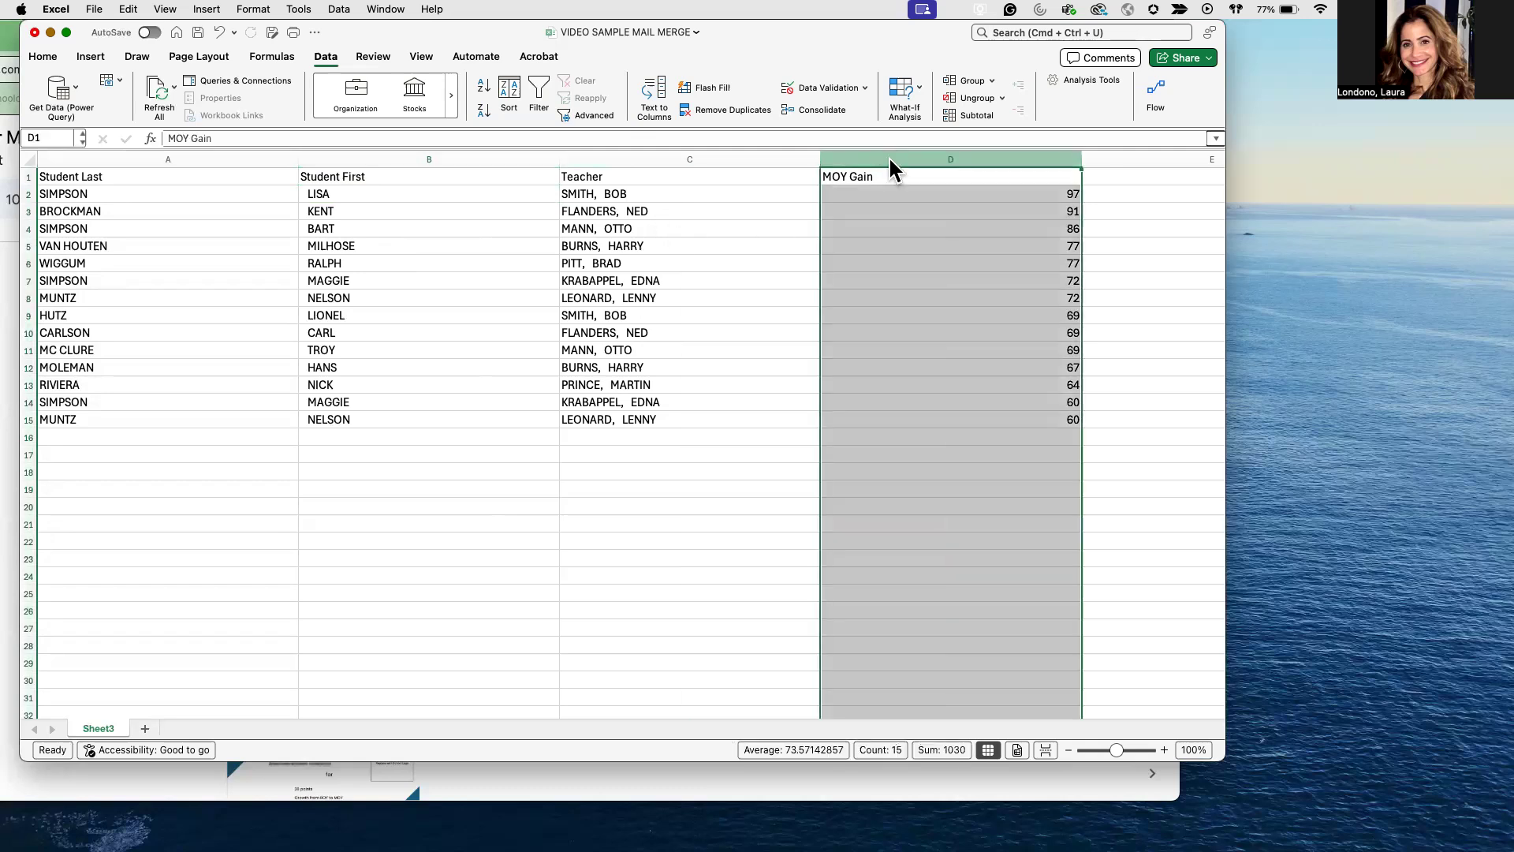
{"action": "right_click", "coordinate": [889, 157]}
{"action": "left_click", "coordinate": [909, 246]}
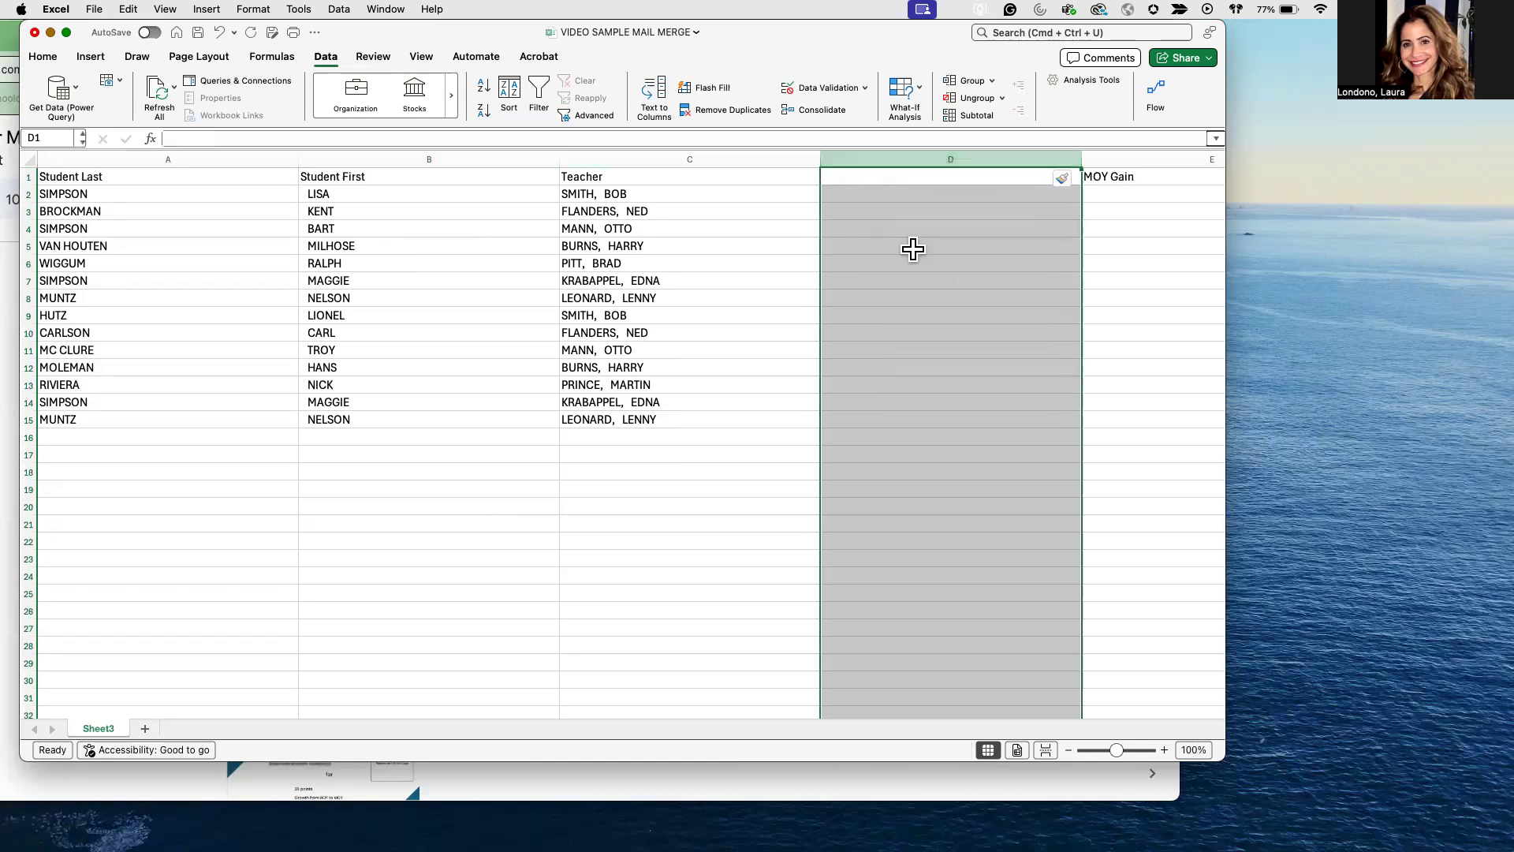
Split the Teacher column into last and first names with Text to Columns, delimited by comma, keeping the General format and destination $C$1
{"action": "left_click", "coordinate": [697, 160]}
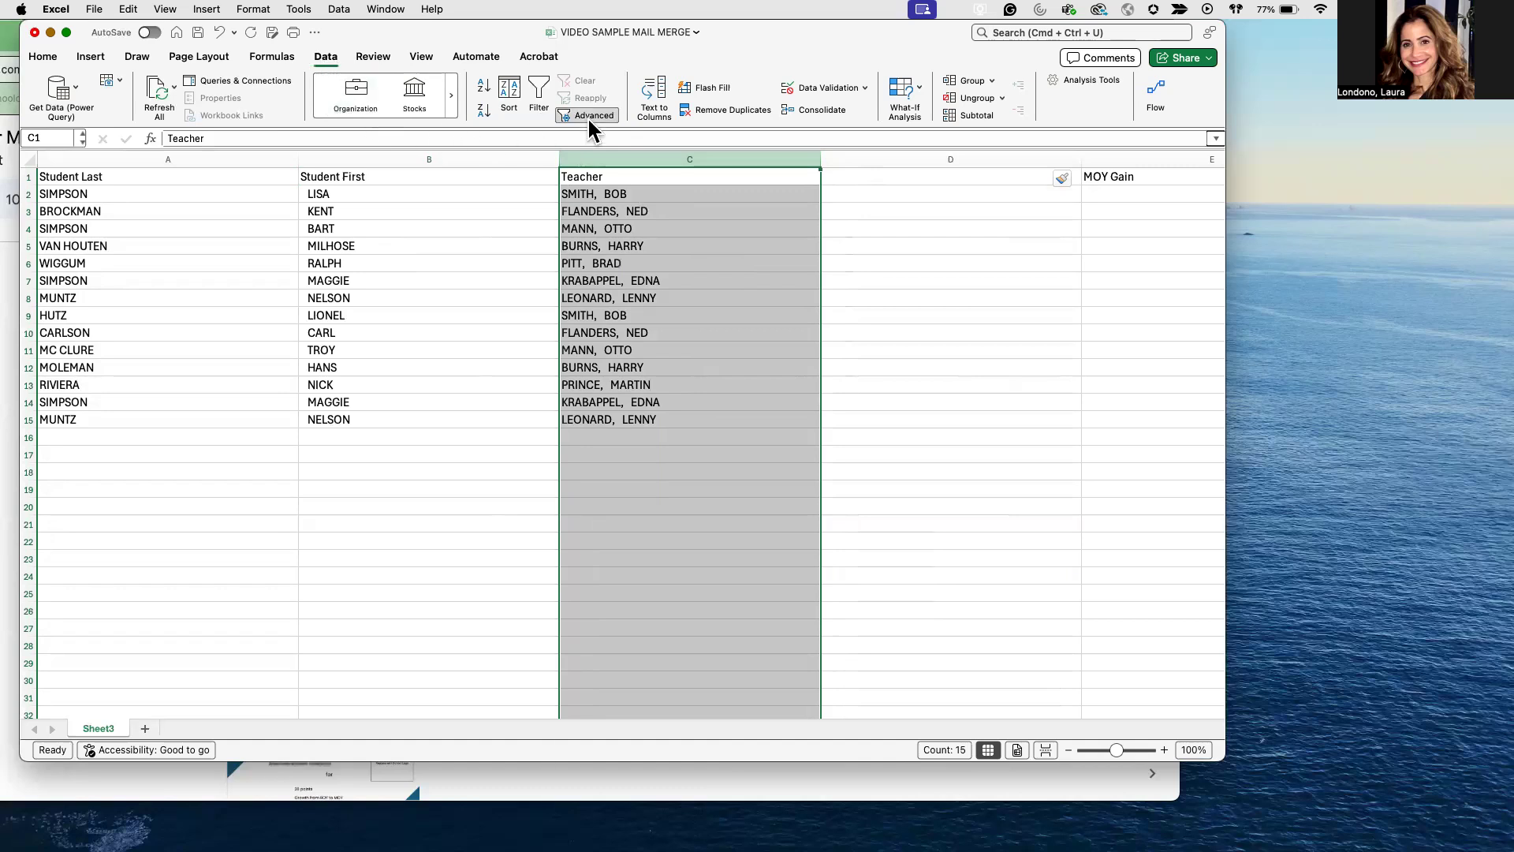
{"action": "left_click", "coordinate": [657, 88]}
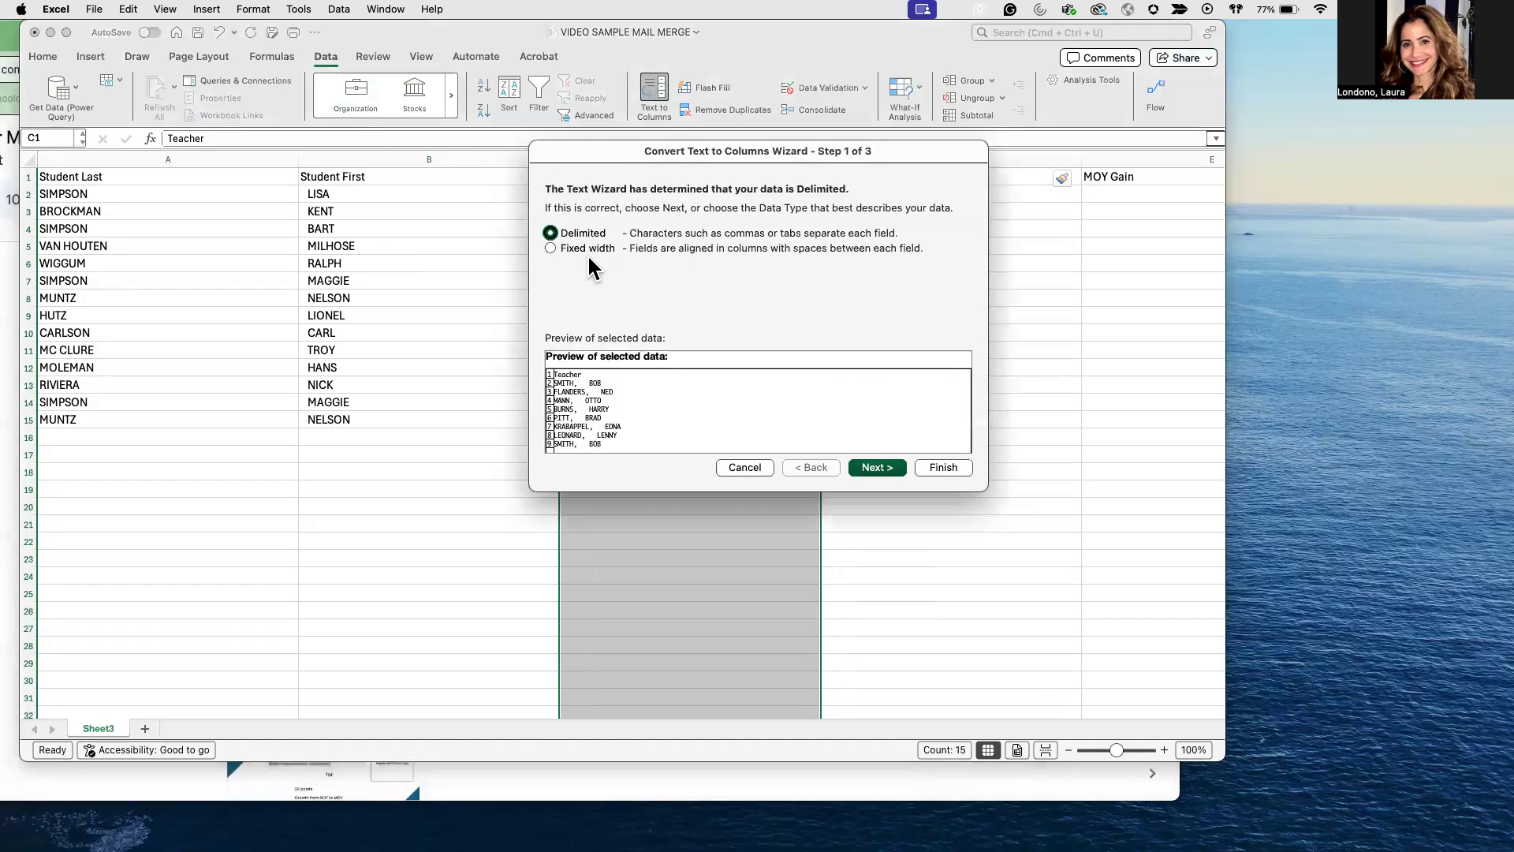
{"action": "left_click", "coordinate": [877, 467]}
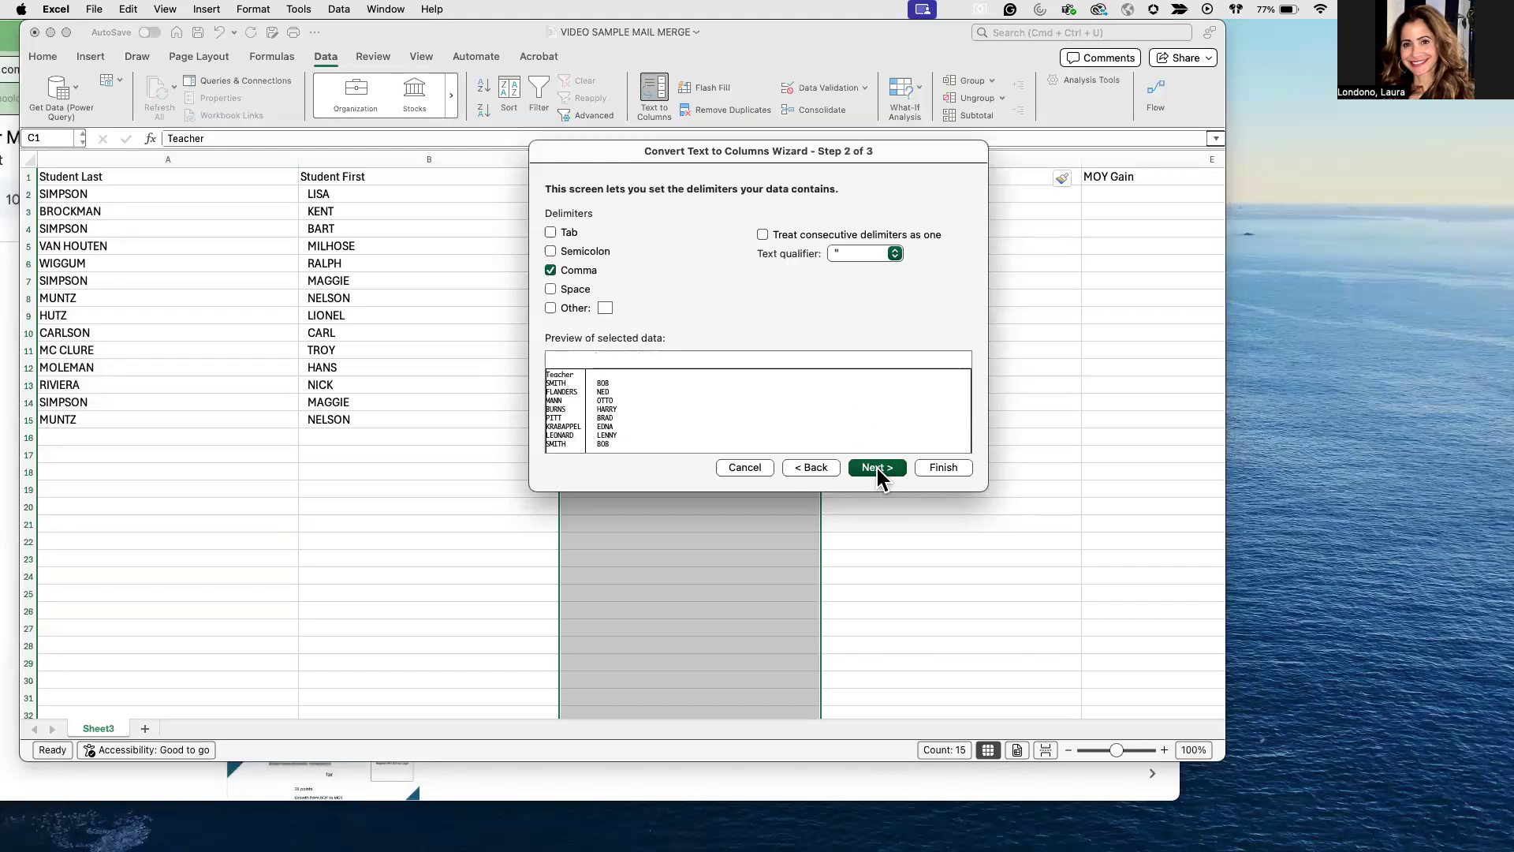
{"action": "left_click", "coordinate": [877, 466]}
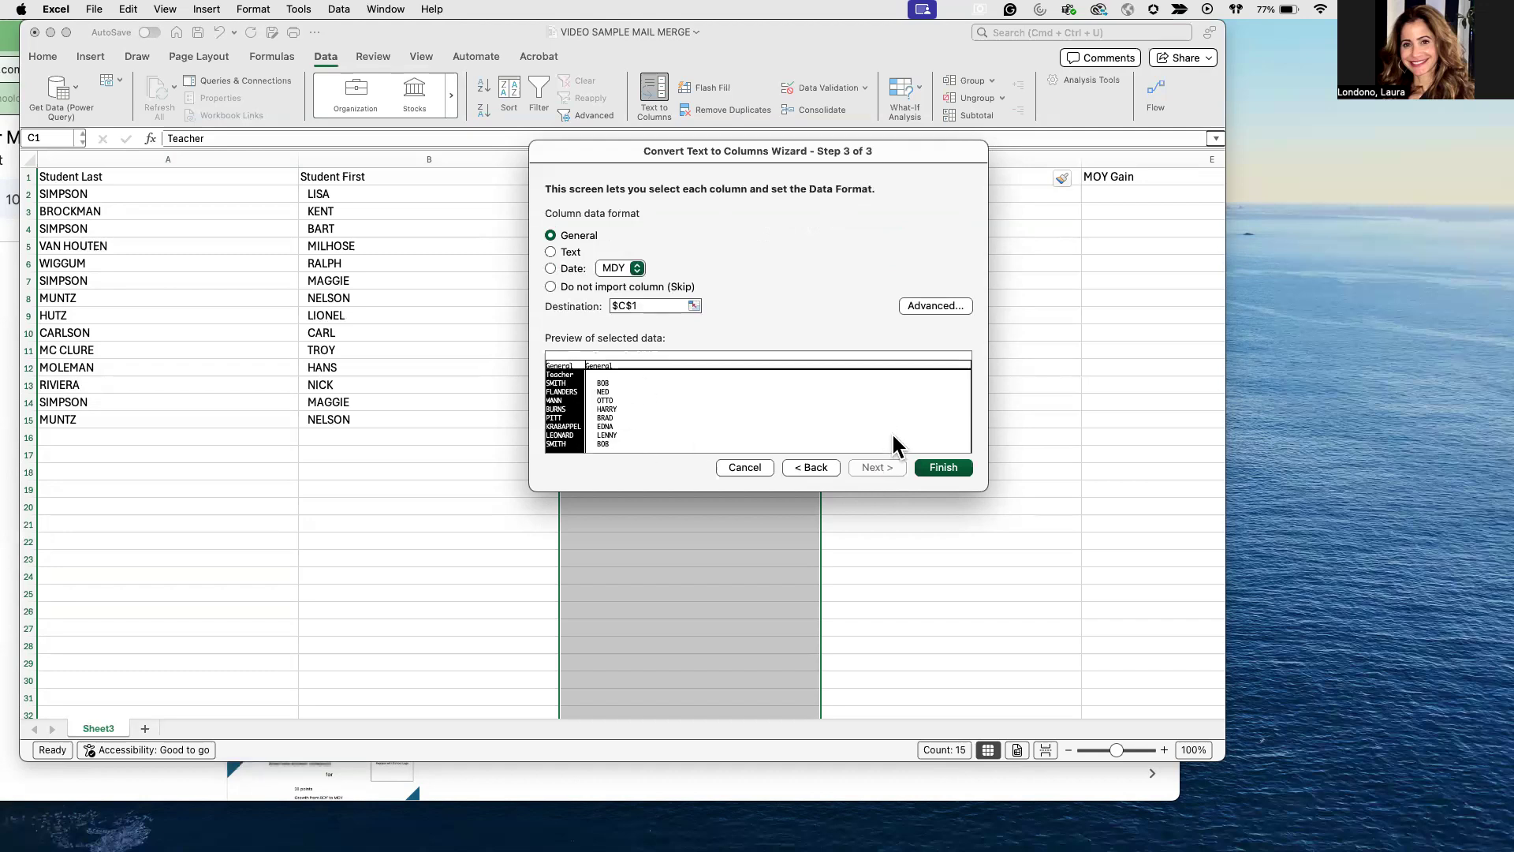
{"action": "left_click", "coordinate": [947, 467]}
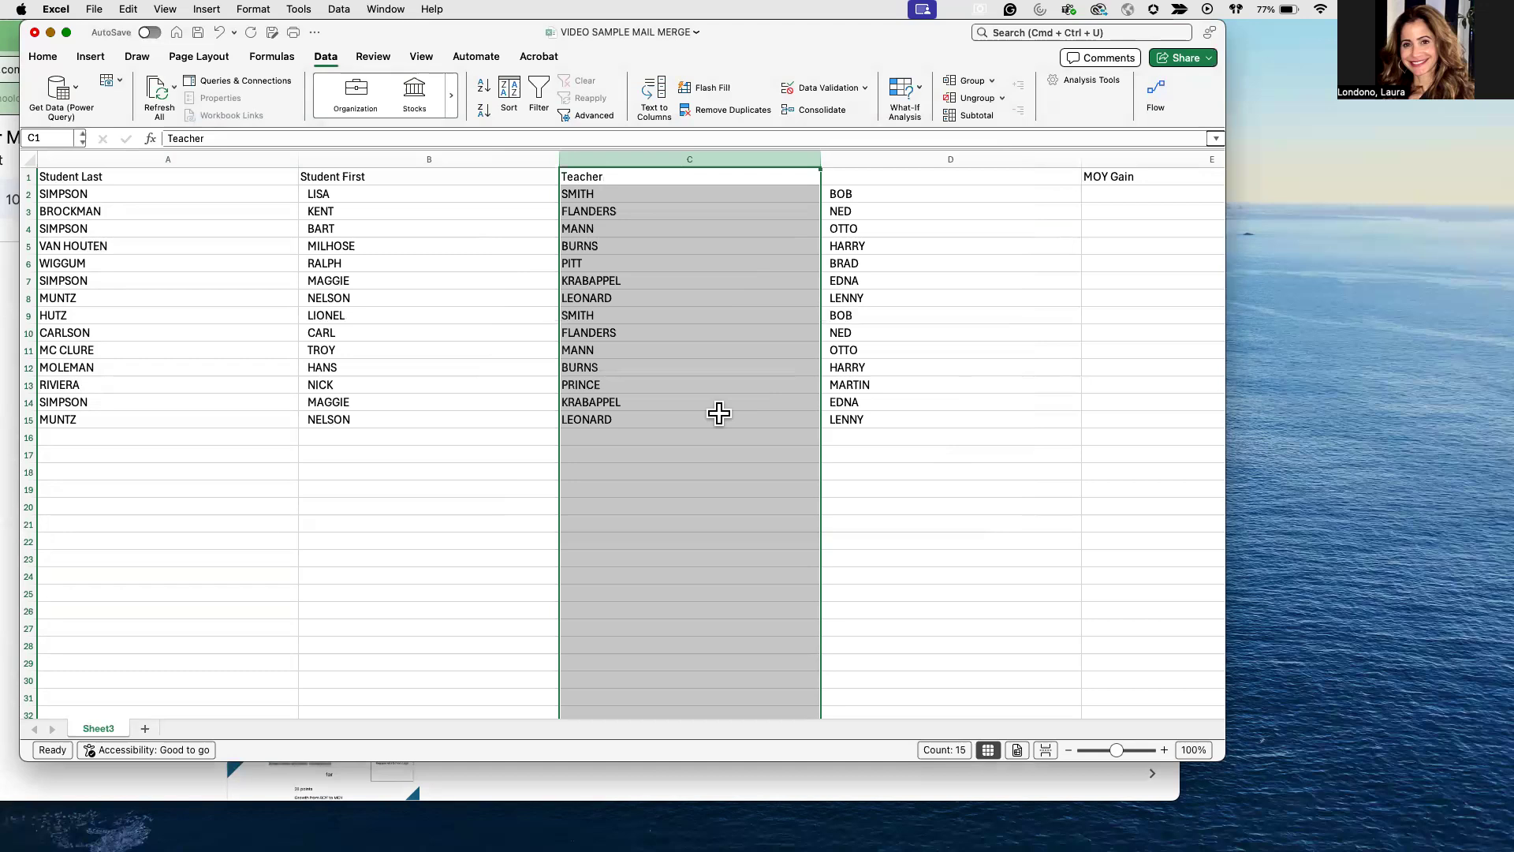
Change the header in cell C1 to "Teacher Last"
{"action": "left_click", "coordinate": [612, 175]}
{"action": "left_click", "coordinate": [235, 138]}
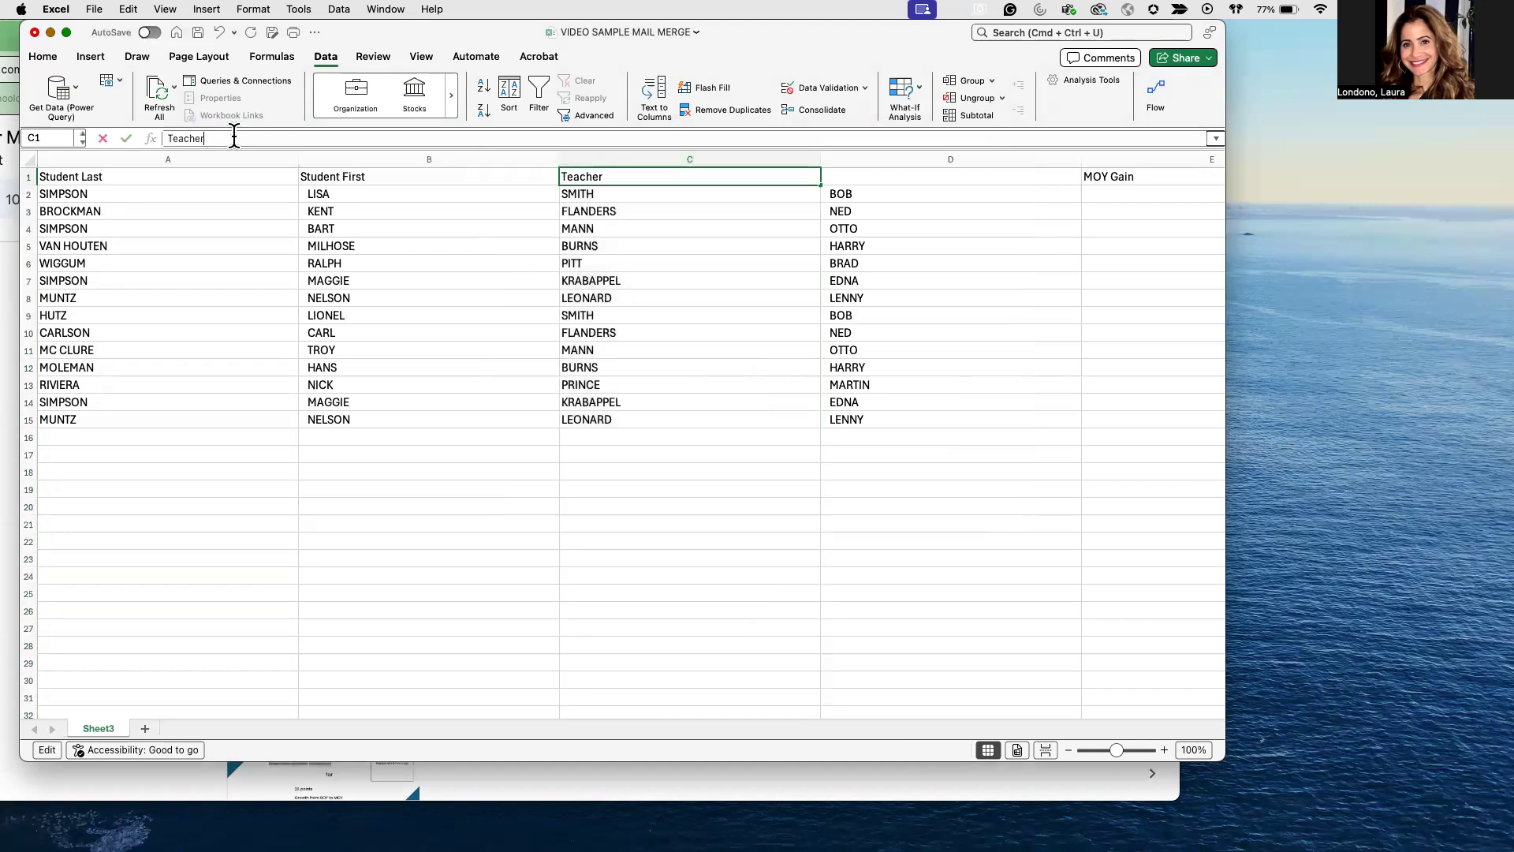
{"action": "type", "text": "Last"}
{"action": "key", "text": "Return"}
Copy the "Teacher Last" header into cell D1 and change it there to "Teacher First"
{"action": "left_click", "coordinate": [608, 174]}
{"action": "key", "text": "super+c"}
{"action": "left_click", "coordinate": [844, 177]}
{"action": "key", "text": "super+v"}
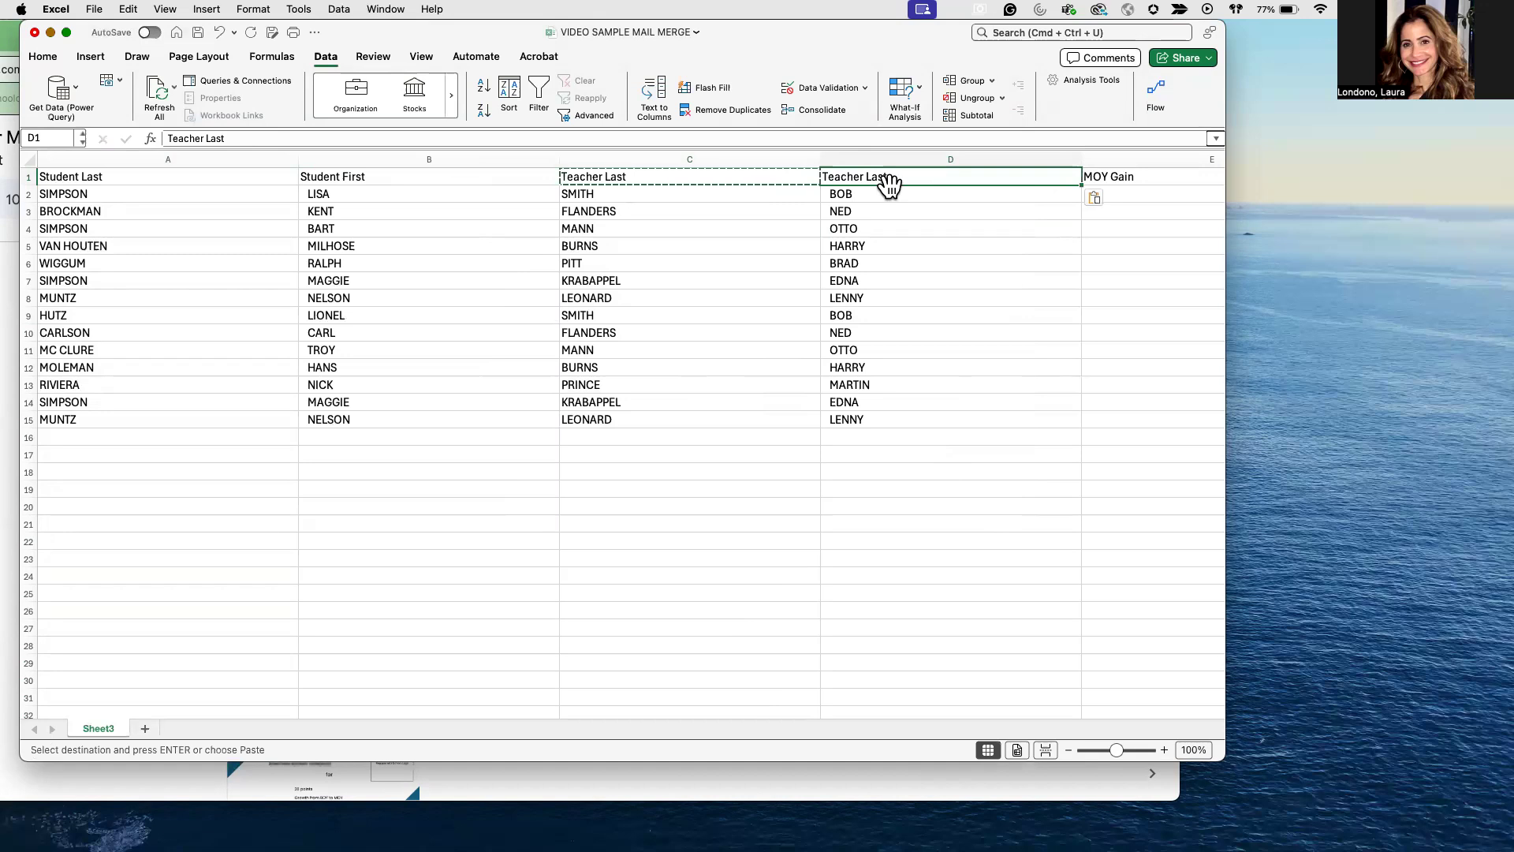
{"action": "left_click", "coordinate": [263, 135]}
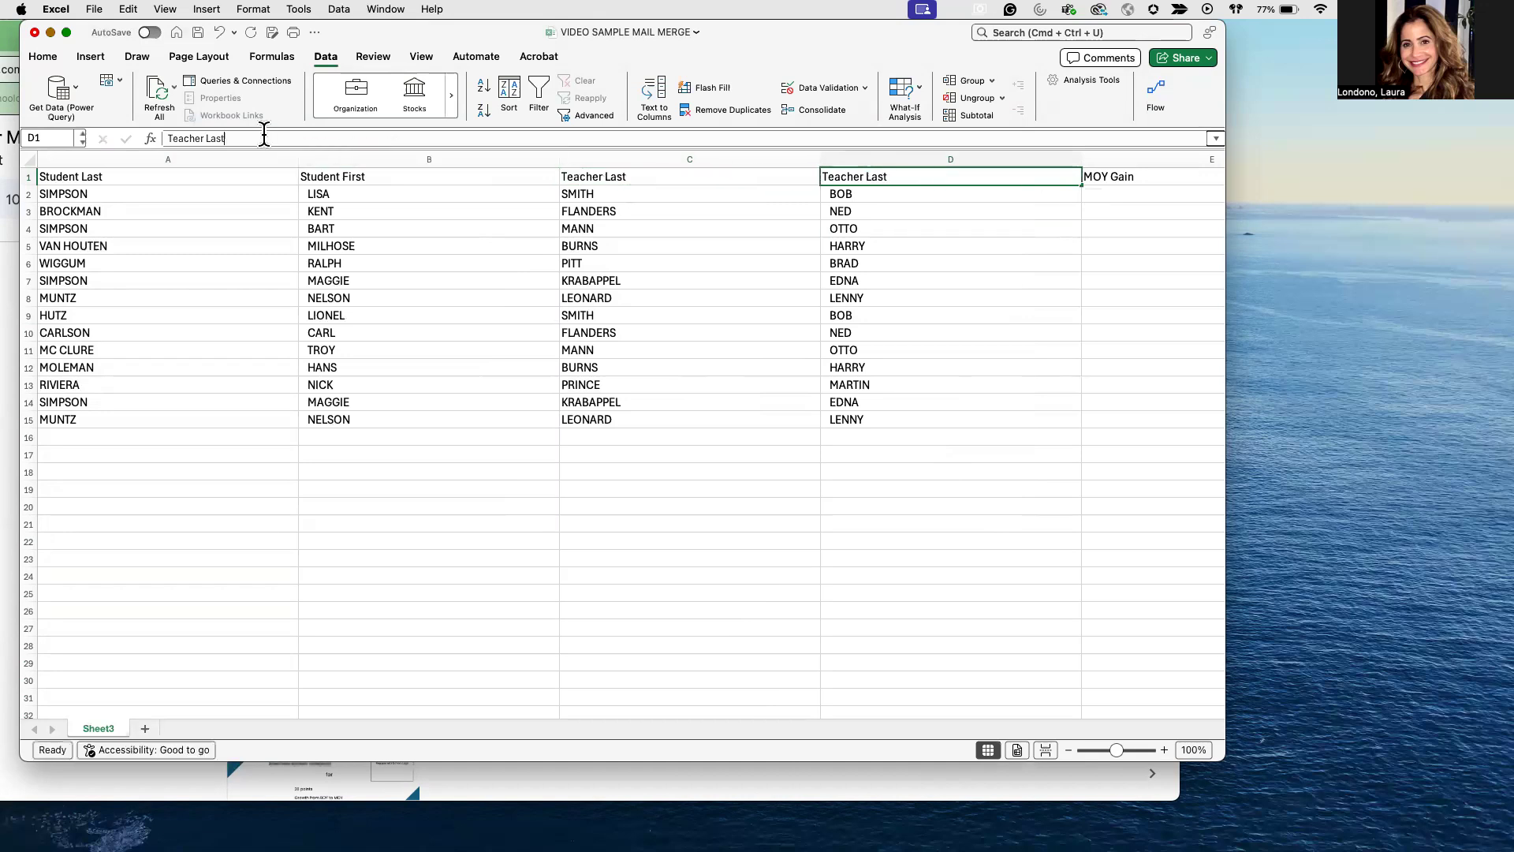
{"action": "key", "text": "BackSpace"}
{"action": "key", "text": "BackSpace"}
{"action": "key", "text": "BackSpace"}
{"action": "key", "text": "BackSpace"}
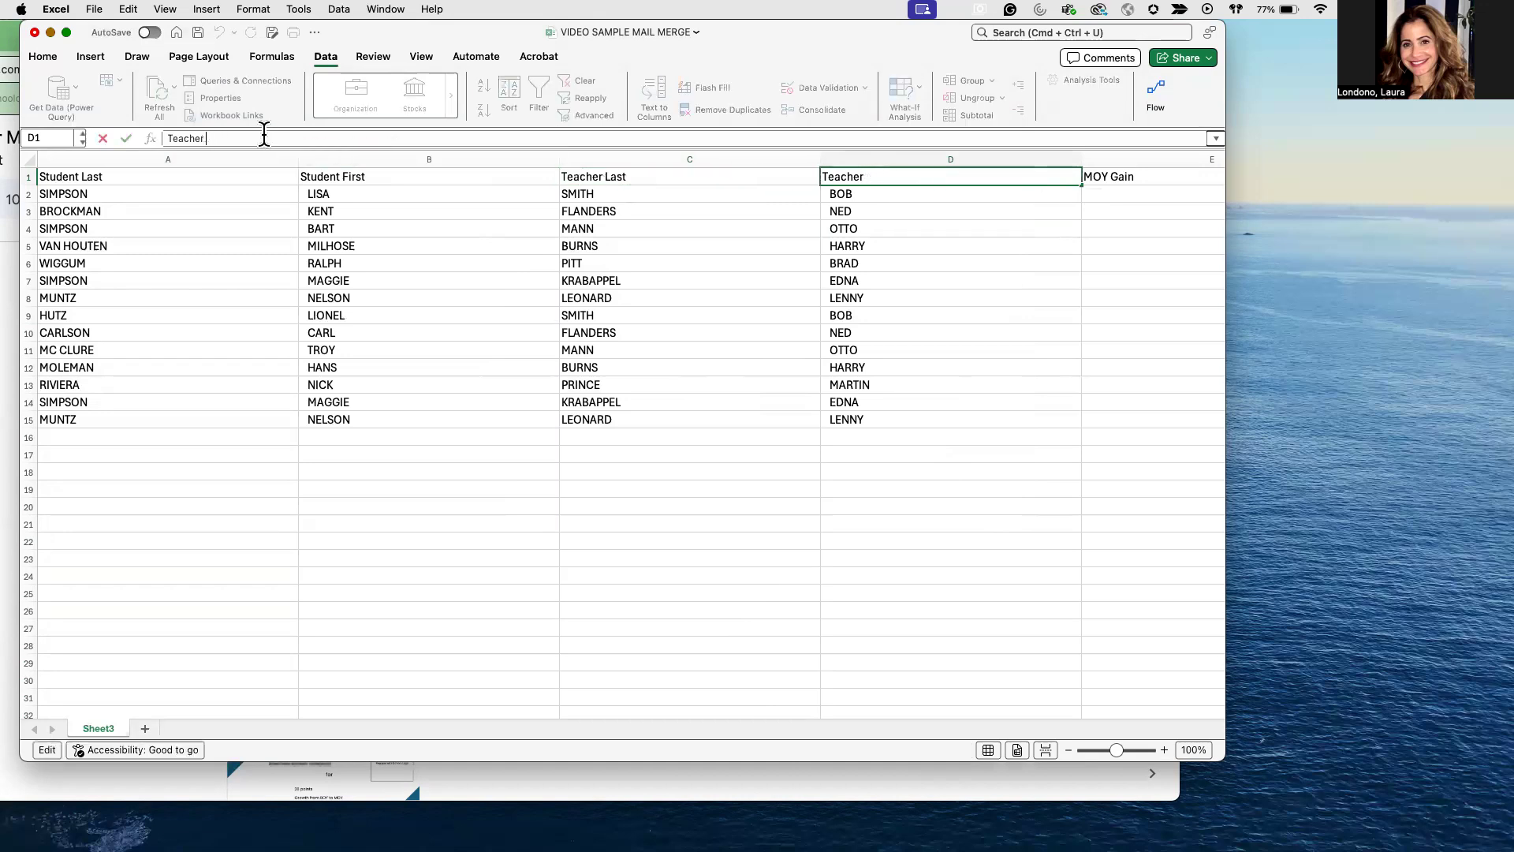
{"action": "type", "text": "First"}
{"action": "left_click", "coordinate": [771, 366]}
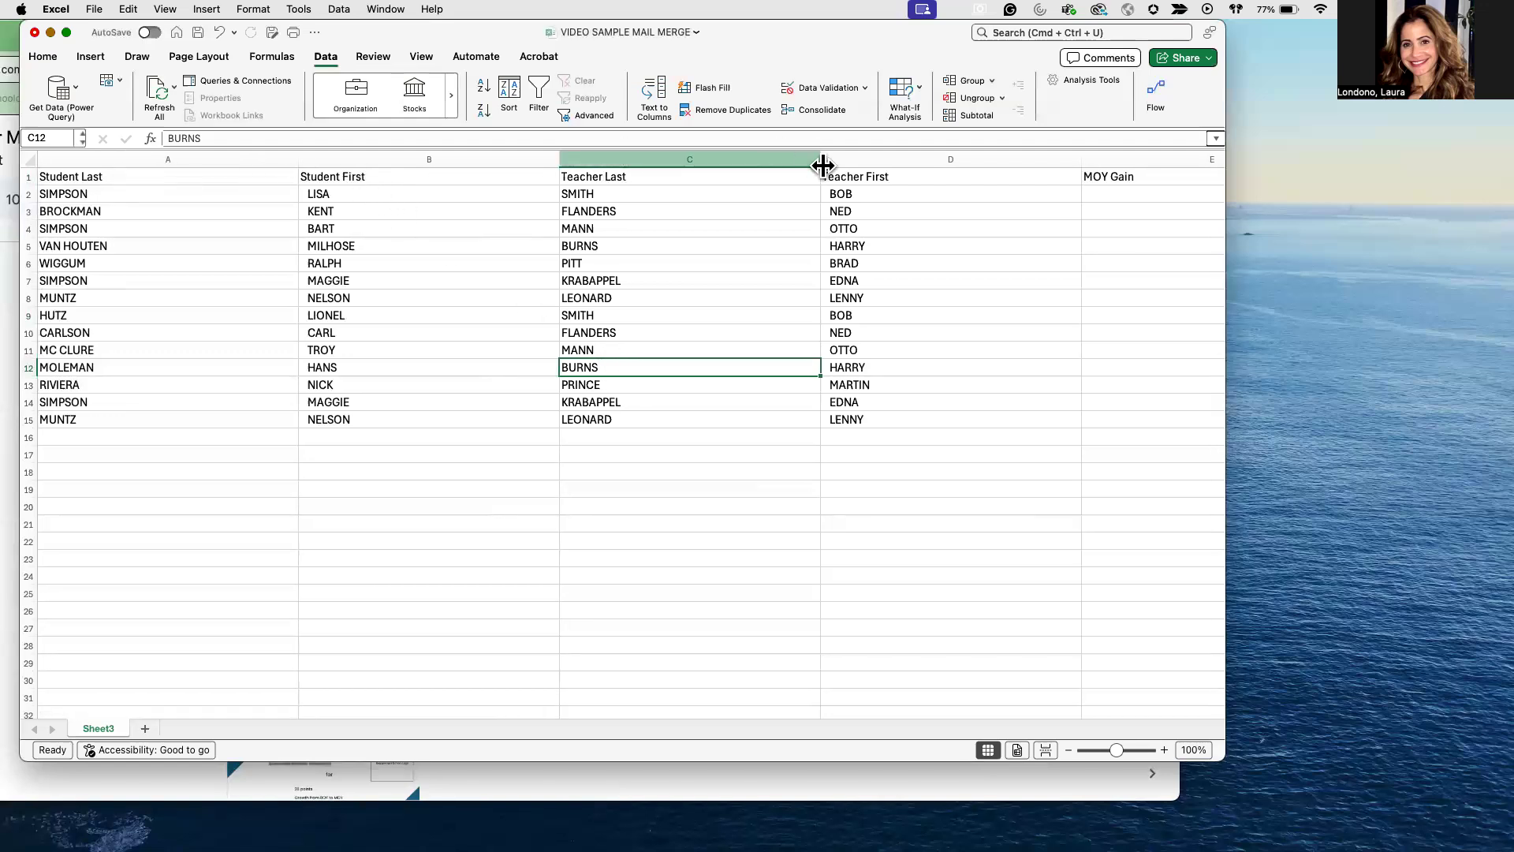
Review the split name columns and the MOY Gain column across the whole sheet
{"action": "scroll", "coordinate": [879, 186], "scroll_direction": "right", "scroll_amount": 1}
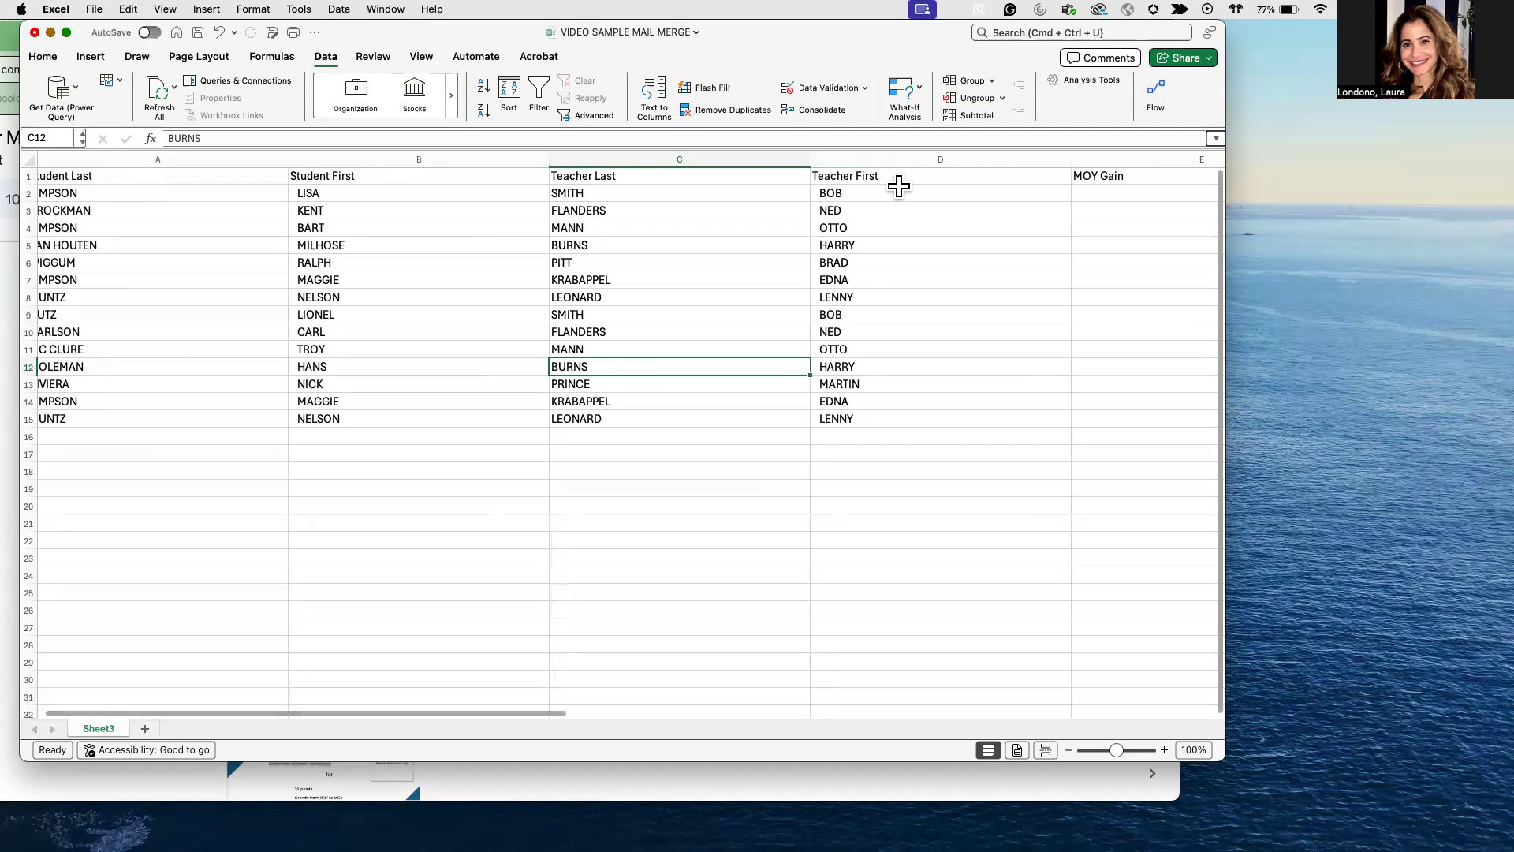
{"action": "scroll", "coordinate": [1057, 202], "scroll_direction": "right", "scroll_amount": 3}
{"action": "scroll", "coordinate": [1057, 200], "scroll_direction": "right", "scroll_amount": 1}
{"action": "scroll", "coordinate": [1068, 254], "scroll_direction": "down", "scroll_amount": 1}
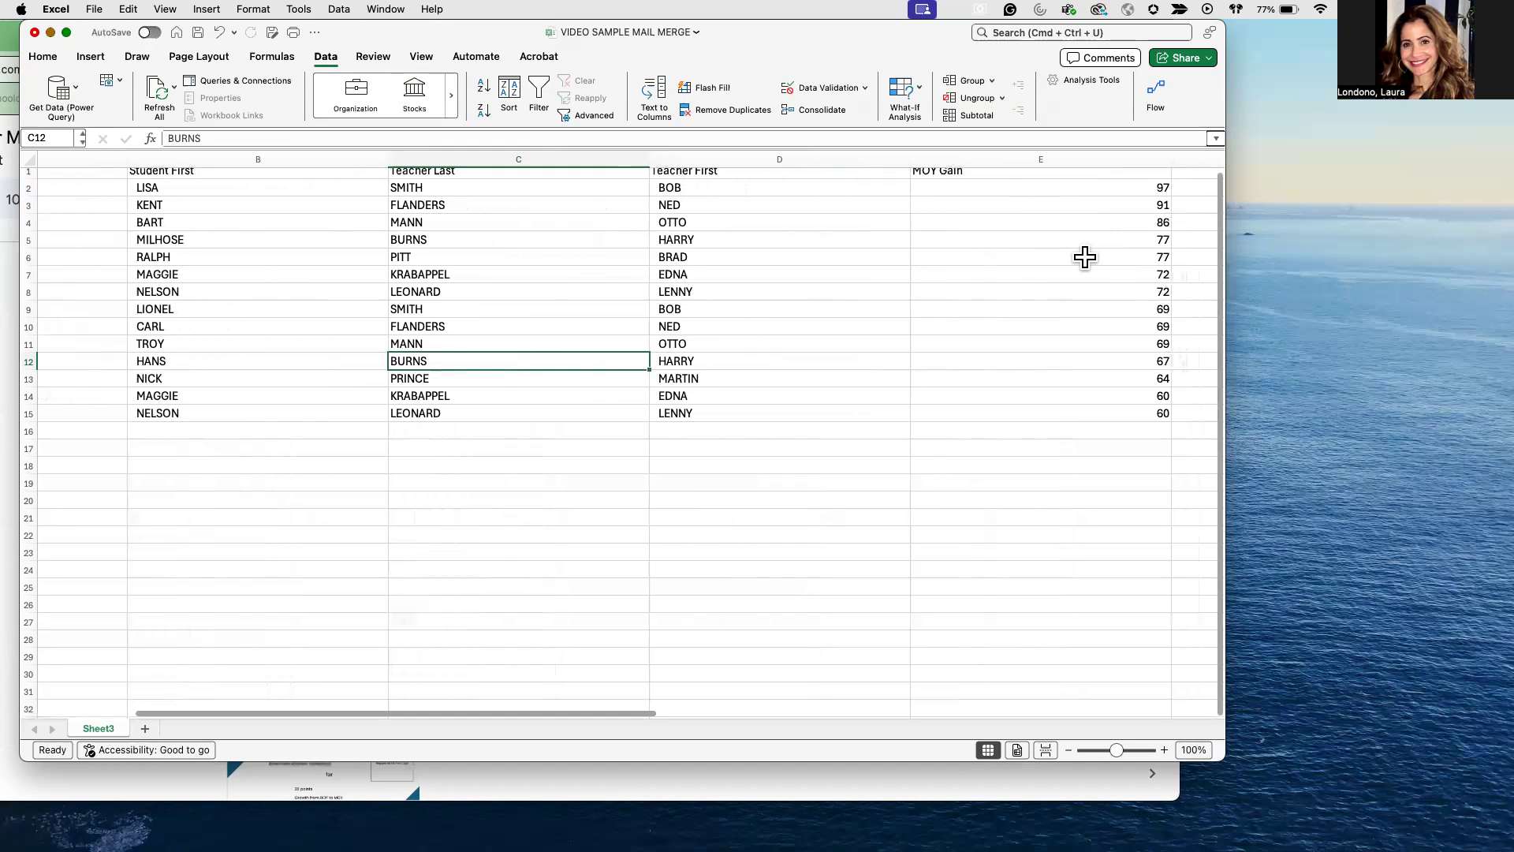
{"action": "scroll", "coordinate": [1084, 282], "scroll_direction": "up", "scroll_amount": 1}
{"action": "scroll", "coordinate": [1084, 282], "scroll_direction": "left", "scroll_amount": 1}
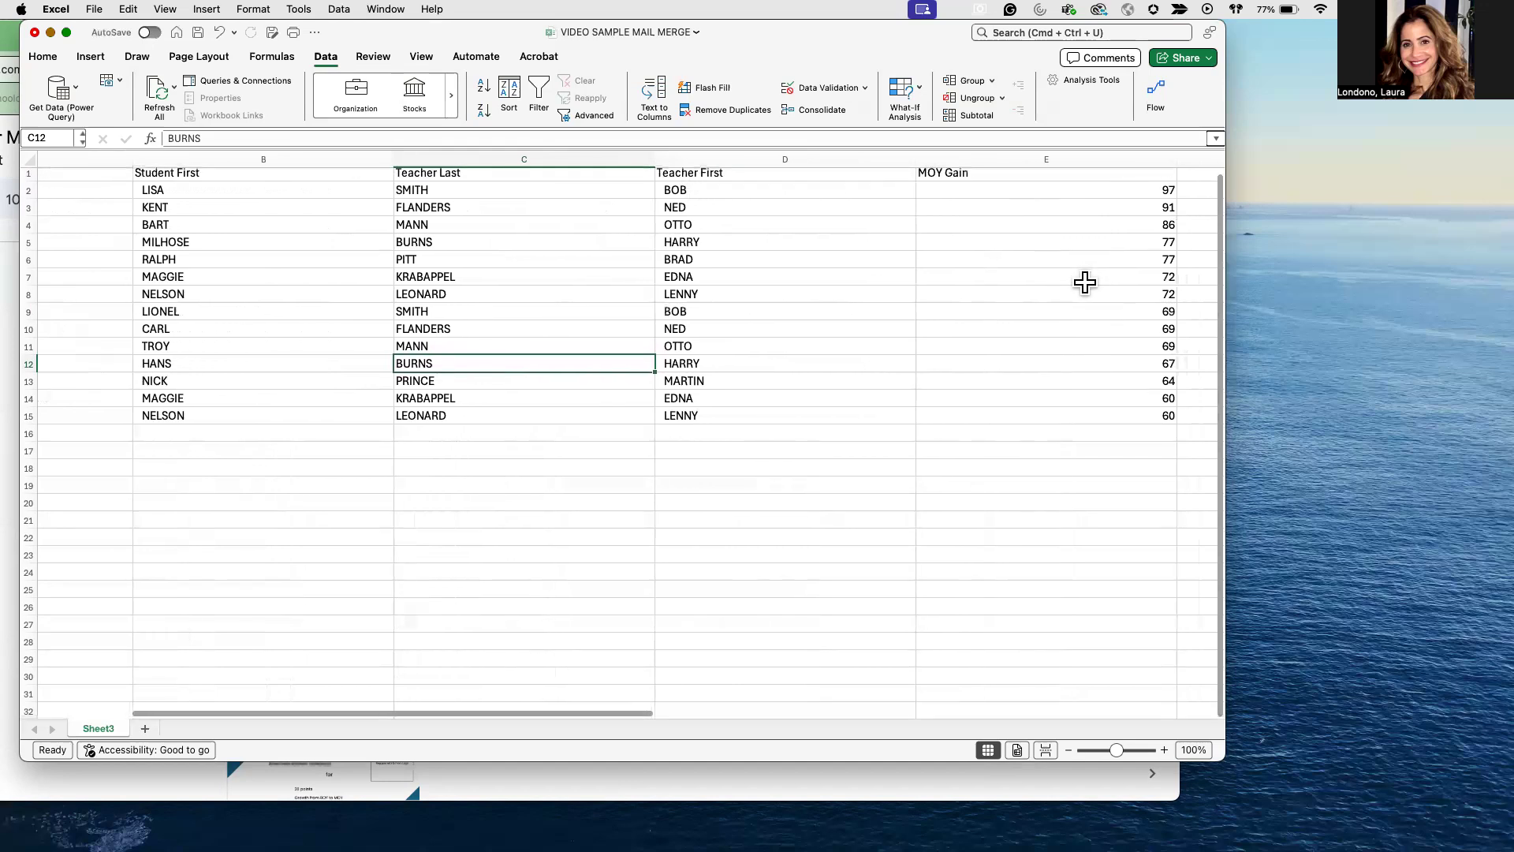
{"action": "scroll", "coordinate": [1084, 282], "scroll_direction": "left", "scroll_amount": 4}
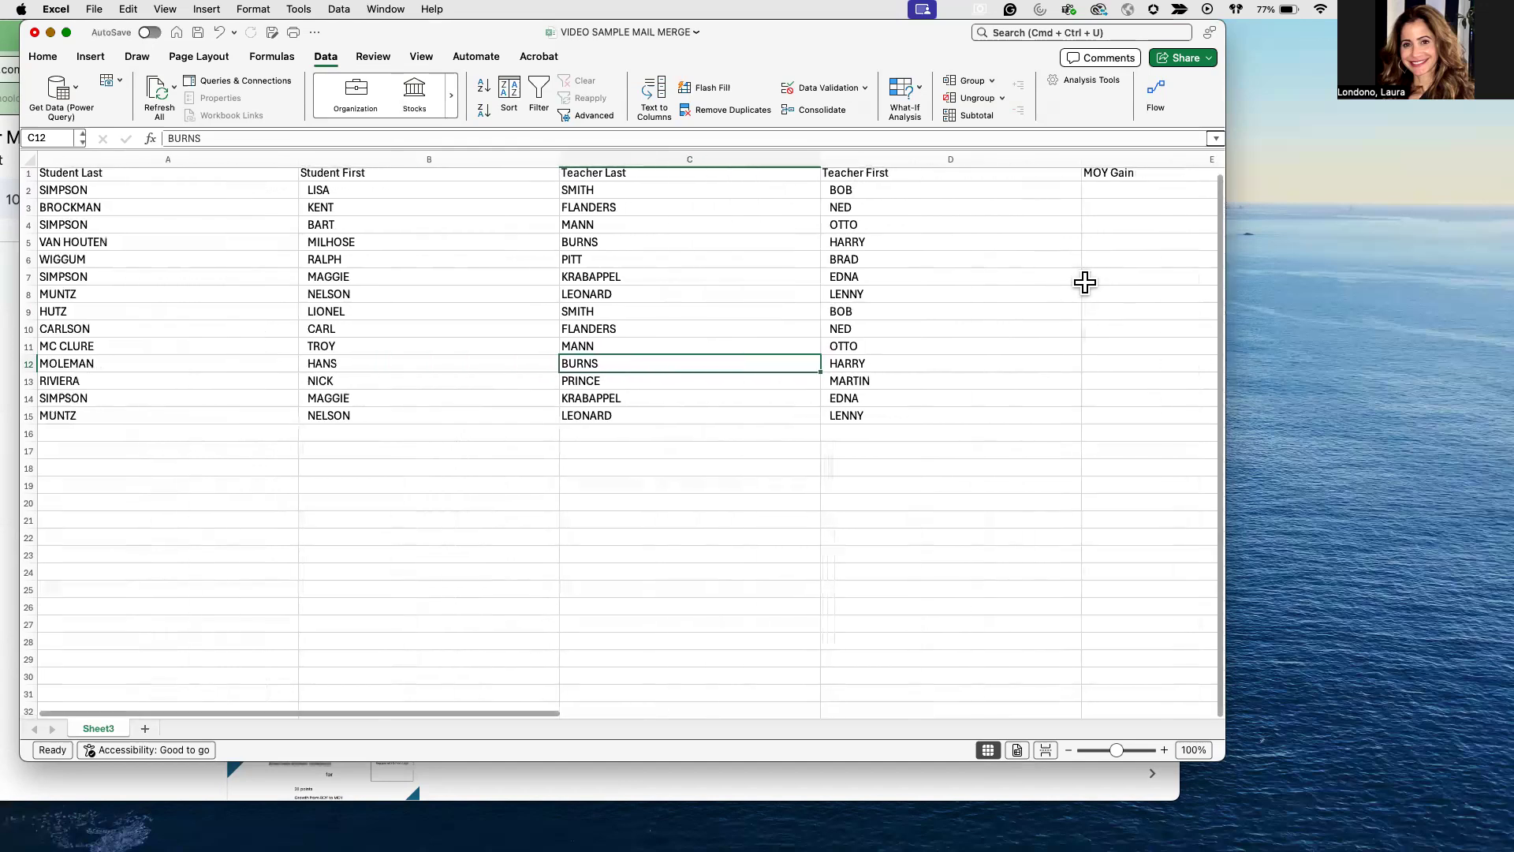
{"action": "scroll", "coordinate": [513, 348], "scroll_direction": "up", "scroll_amount": 1}
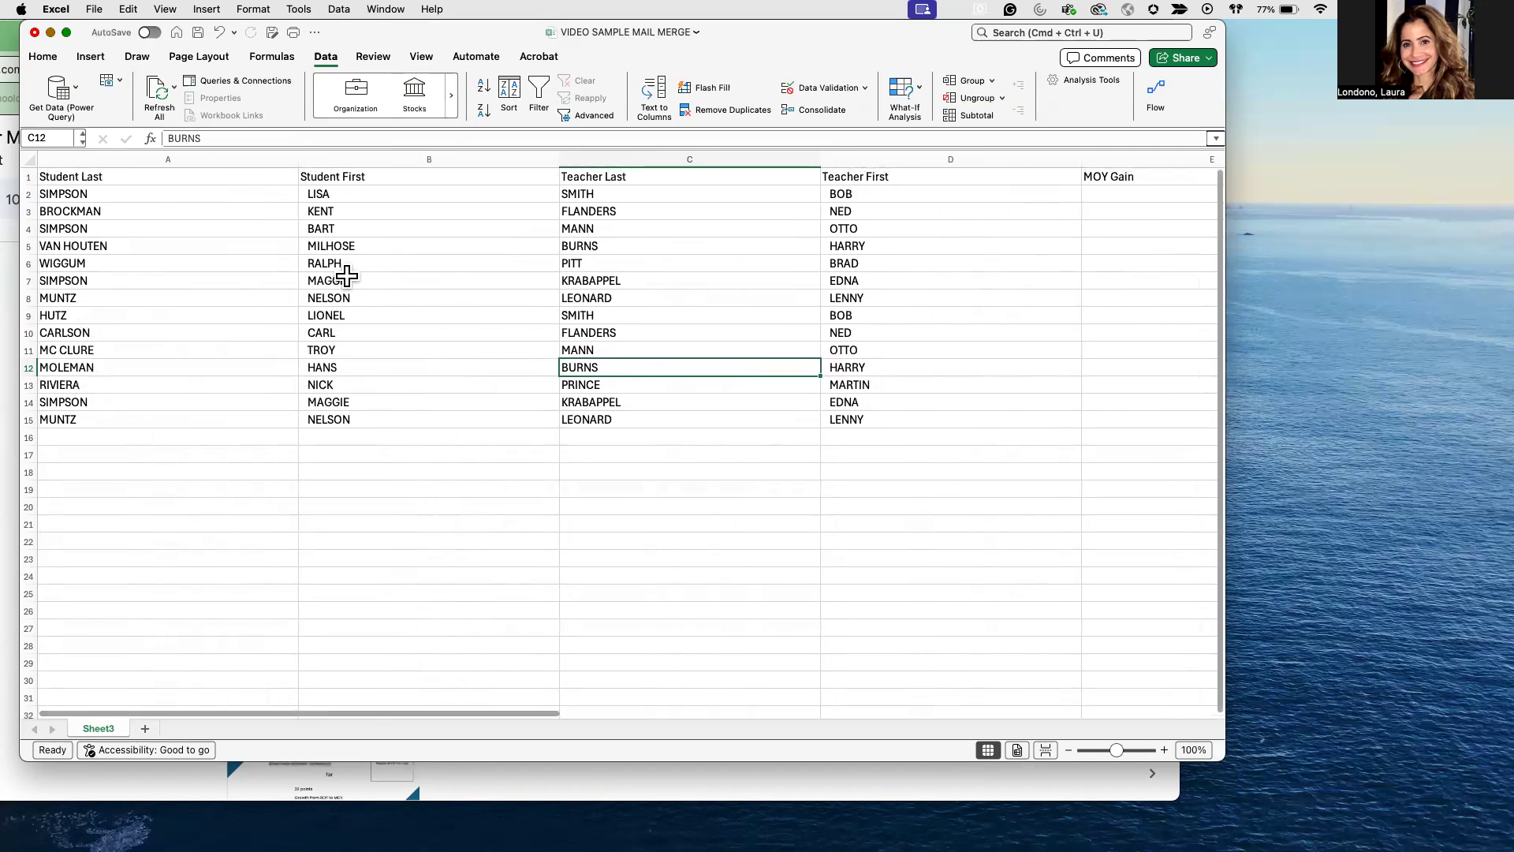
{"action": "scroll", "coordinate": [347, 278], "scroll_direction": "down", "scroll_amount": 1}
Save the workbook as VIDEO SAMPLE MAIL MERGE in Downloads in Excel Workbook (.xlsx) format, replacing the existing file
{"action": "left_click", "coordinate": [96, 7]}
{"action": "left_click", "coordinate": [152, 147]}
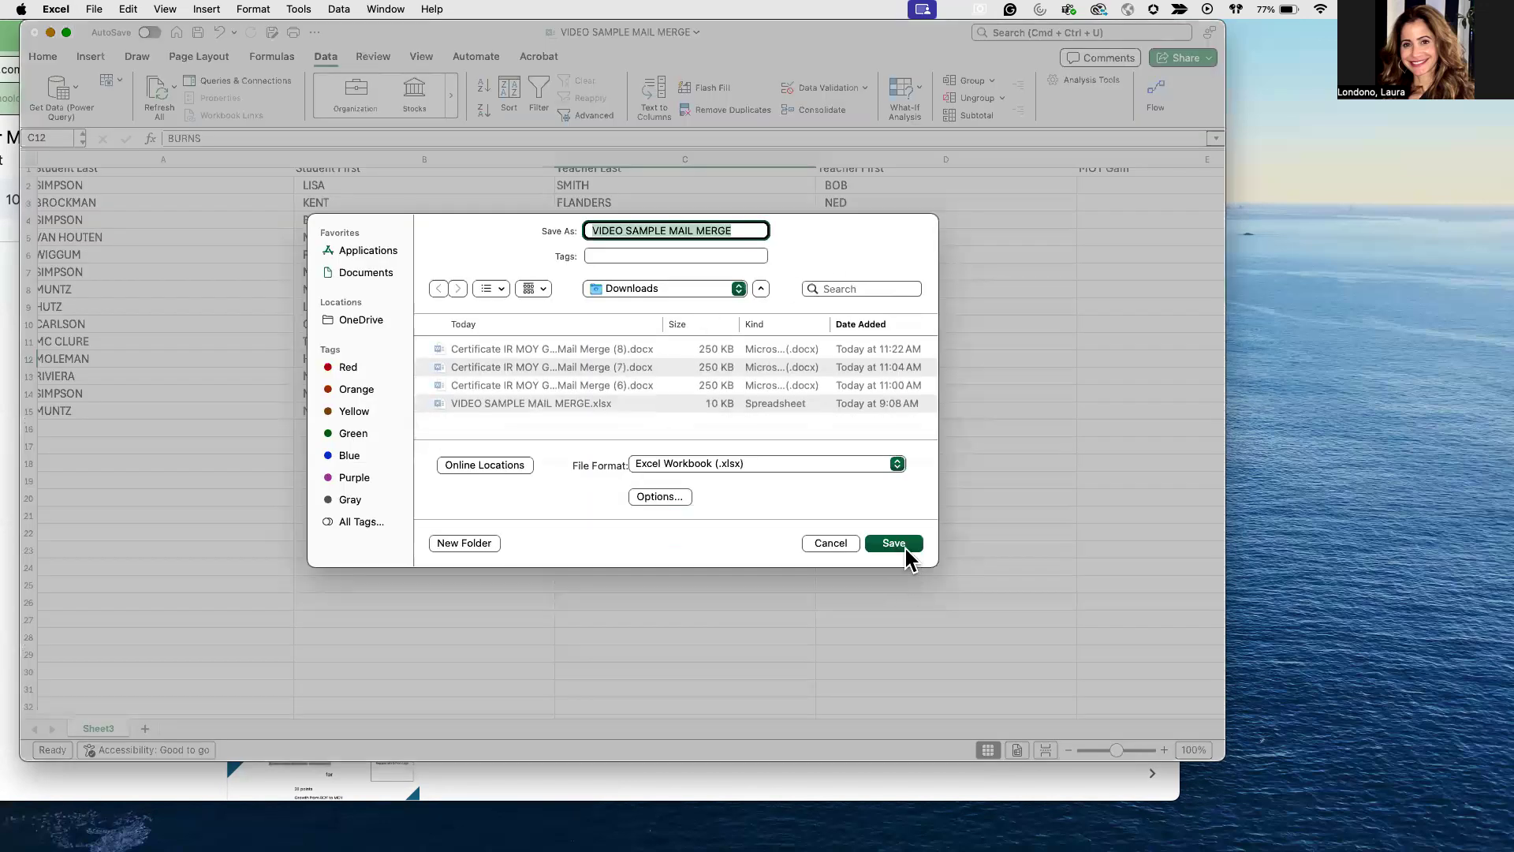
{"action": "left_click", "coordinate": [898, 544]}
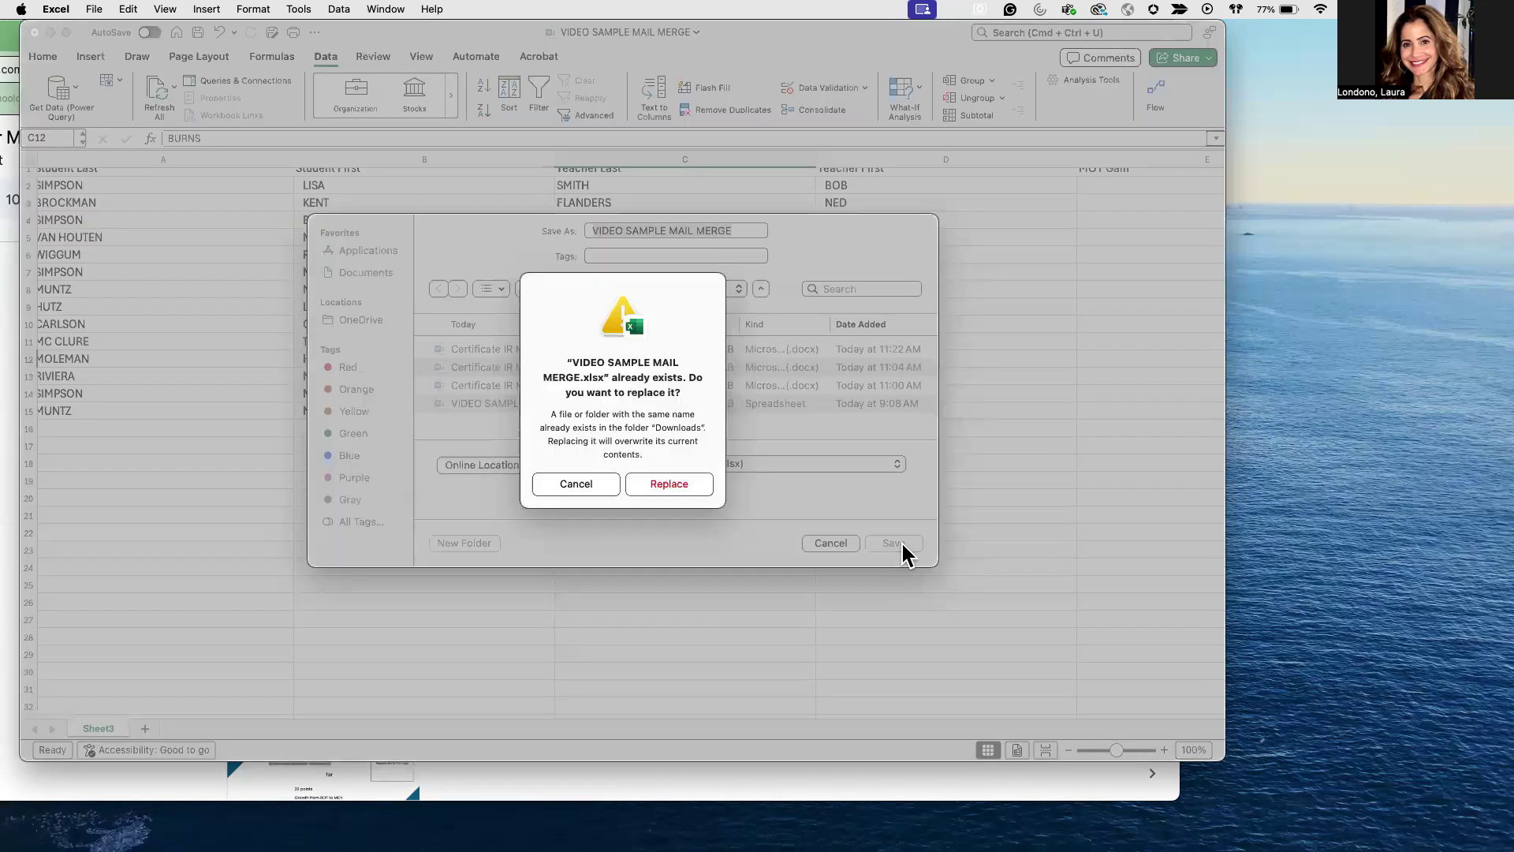
{"action": "left_click", "coordinate": [662, 481]}
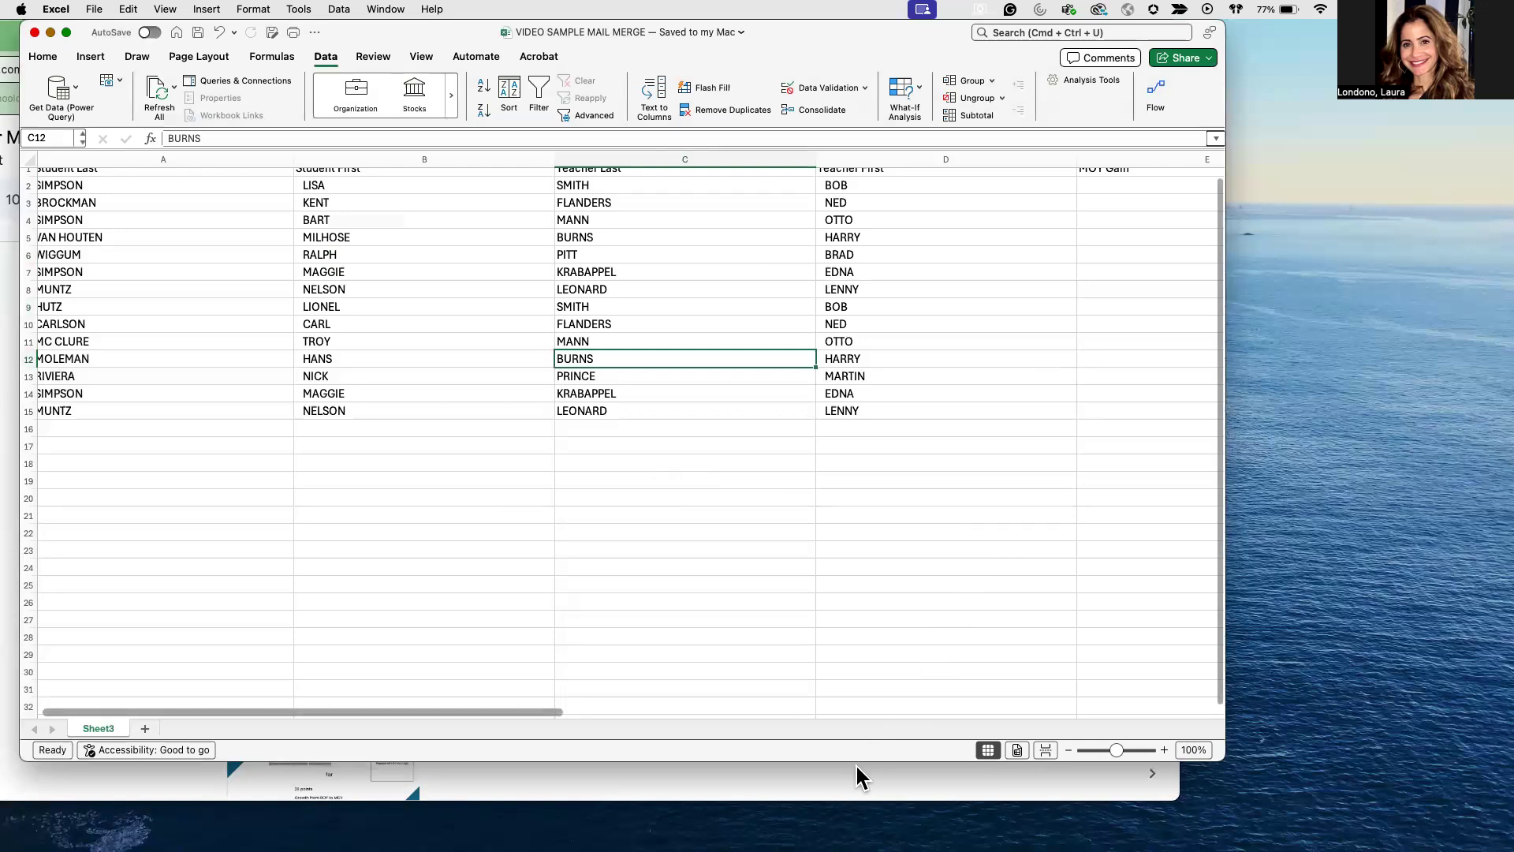
Switch to the mail merge quick guide in Chrome and open the Certificate document linked in item 7
{"action": "left_click", "coordinate": [853, 789]}
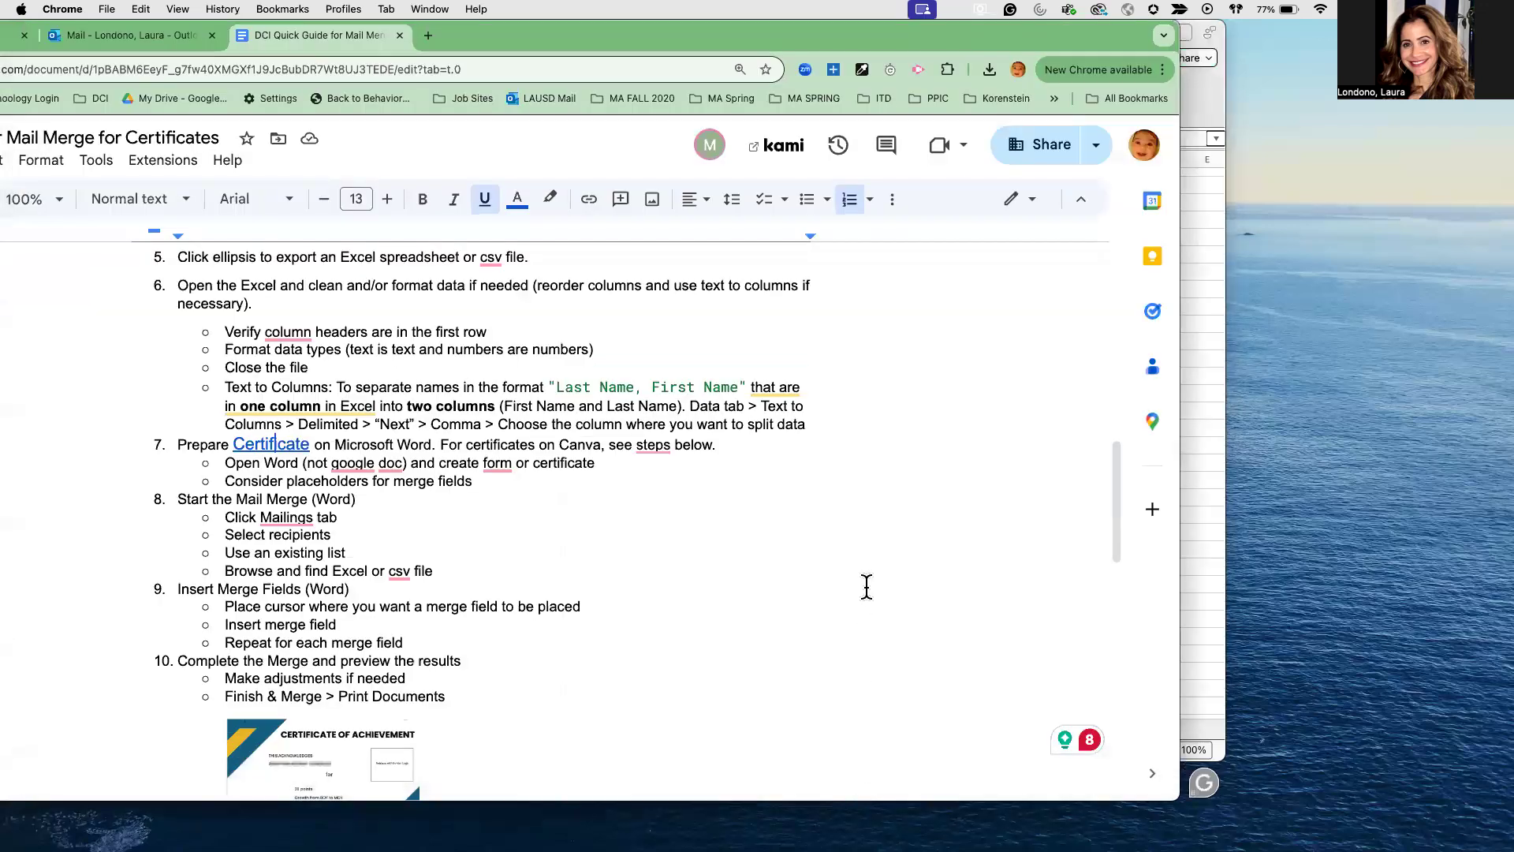
{"action": "left_click_drag", "start_coordinate": [627, 37], "coordinate": [795, 38]}
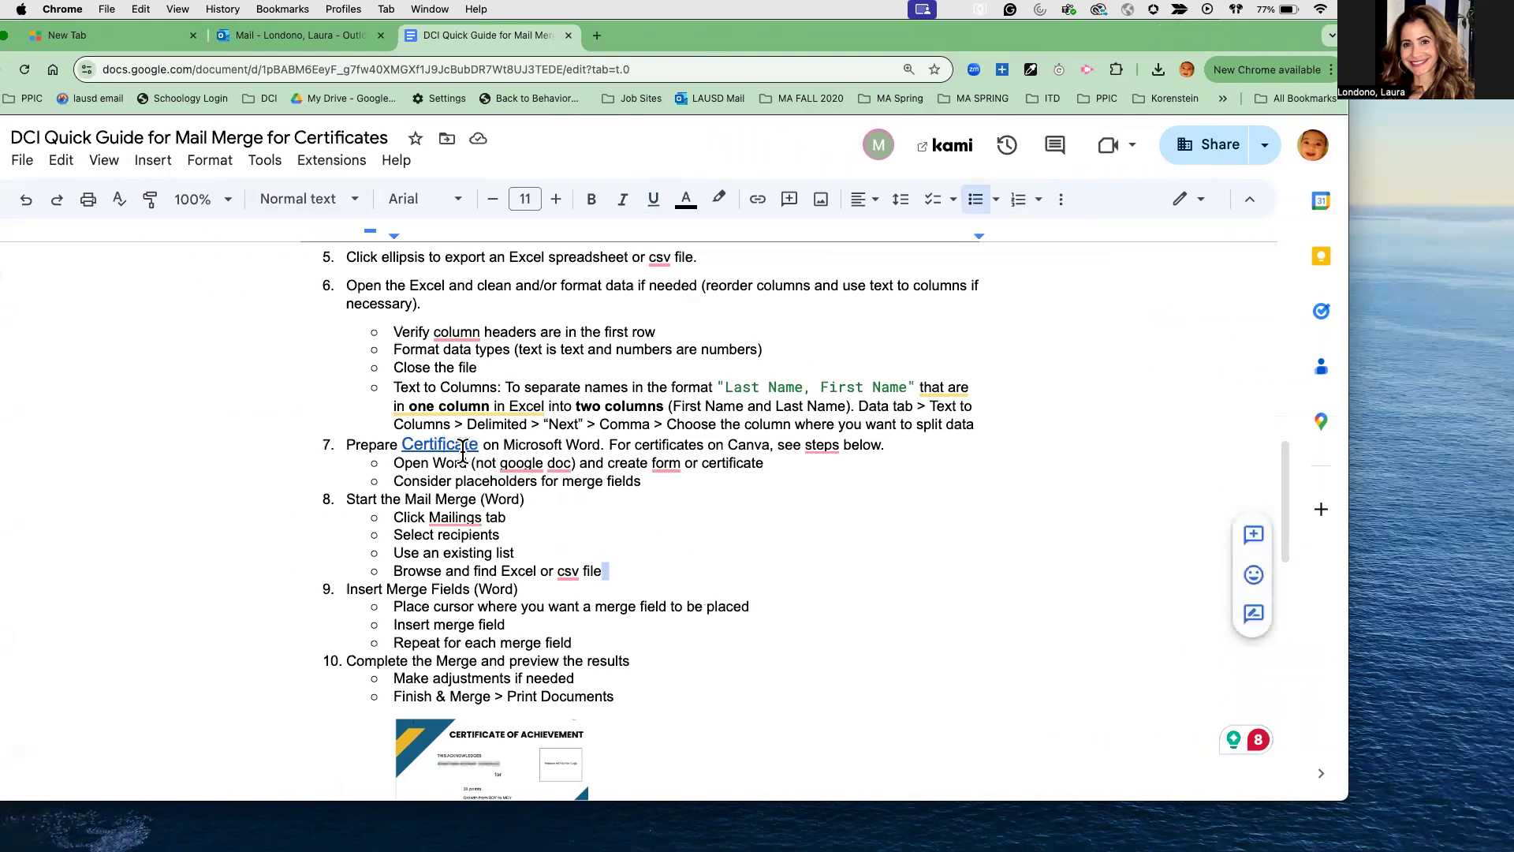
{"action": "left_click", "coordinate": [452, 444]}
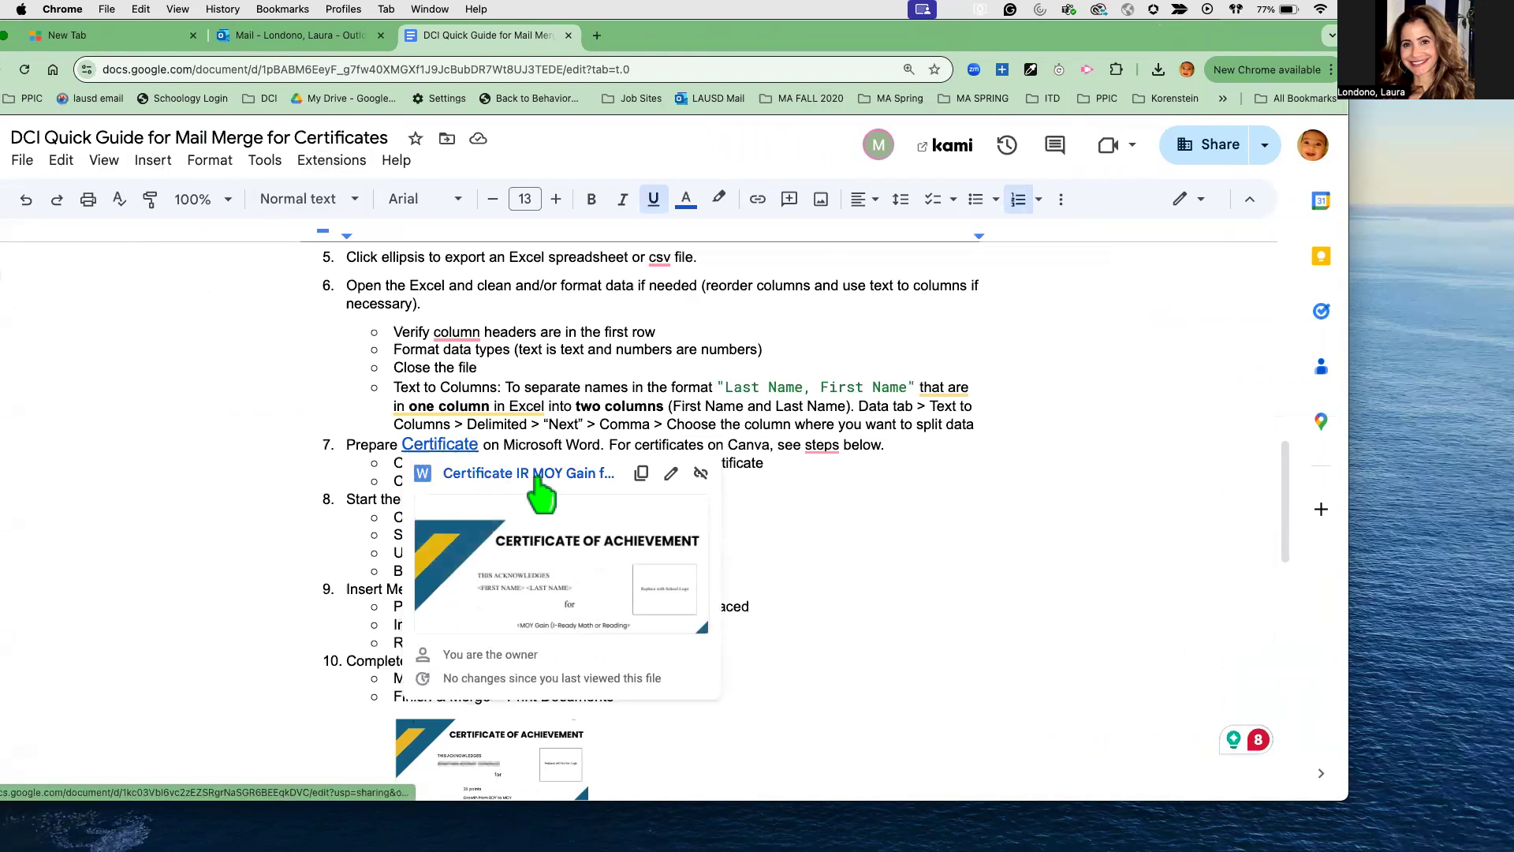
{"action": "left_click", "coordinate": [529, 473]}
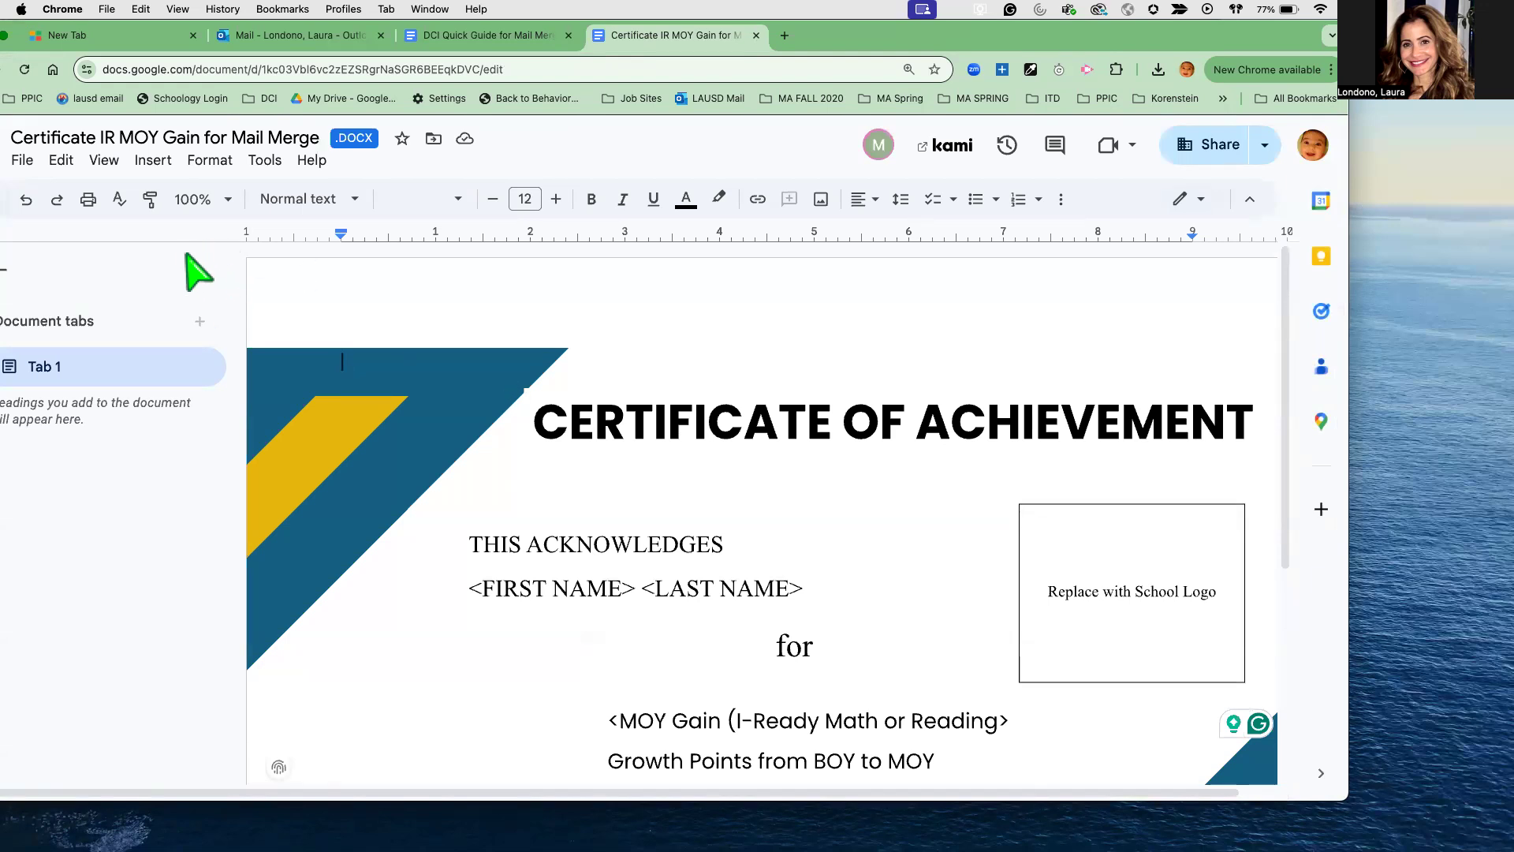
Download the certificate template as a Microsoft Word (.docx) file and open the downloaded copy in Word
{"action": "left_click_drag", "start_coordinate": [840, 36], "coordinate": [895, 37]}
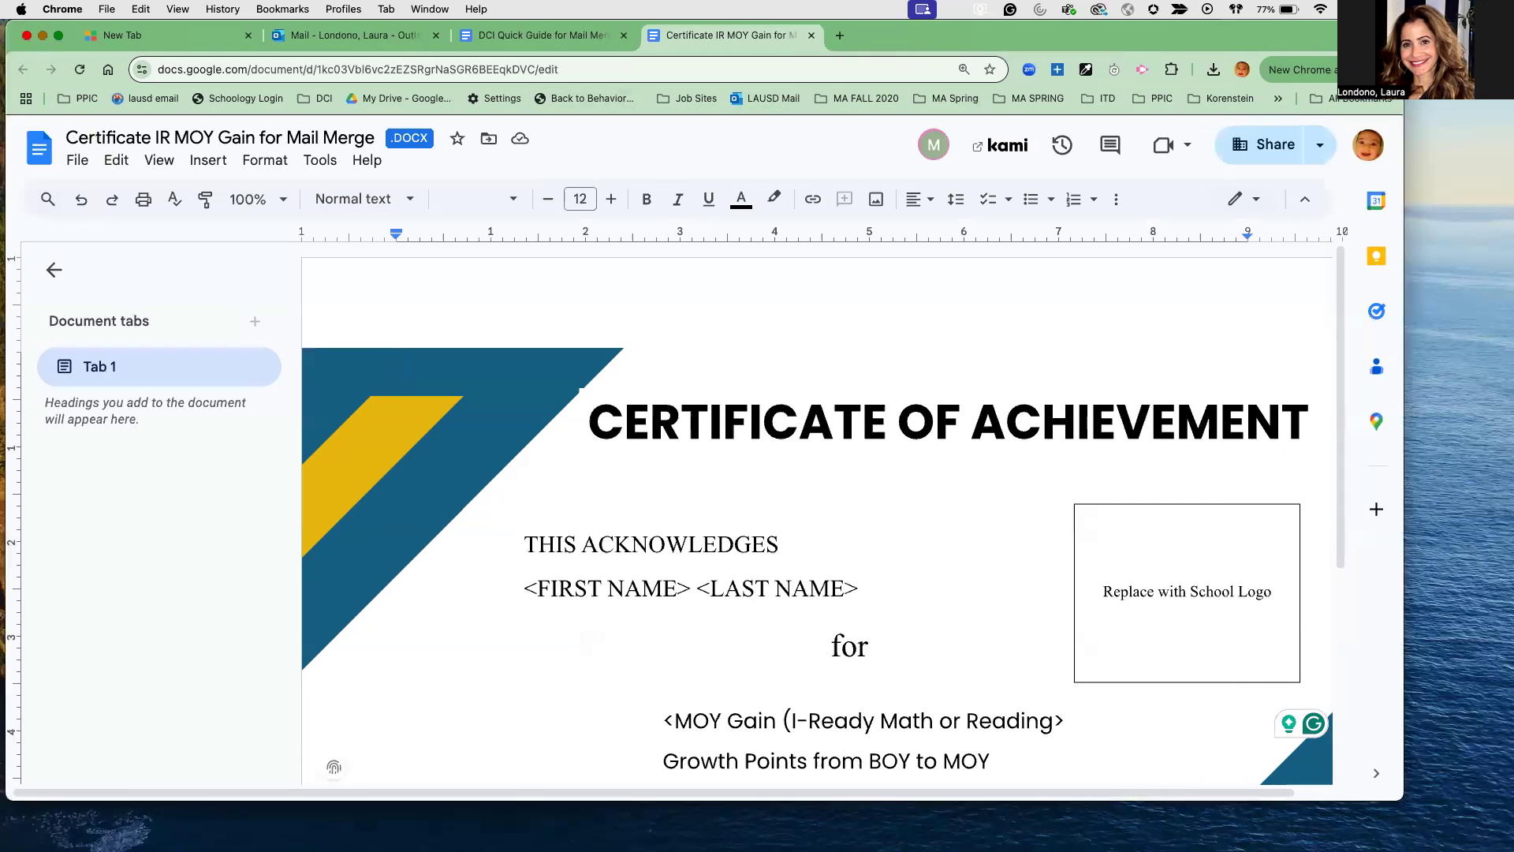
{"action": "left_click", "coordinate": [82, 157]}
{"action": "mouse_move", "coordinate": [206, 418]}
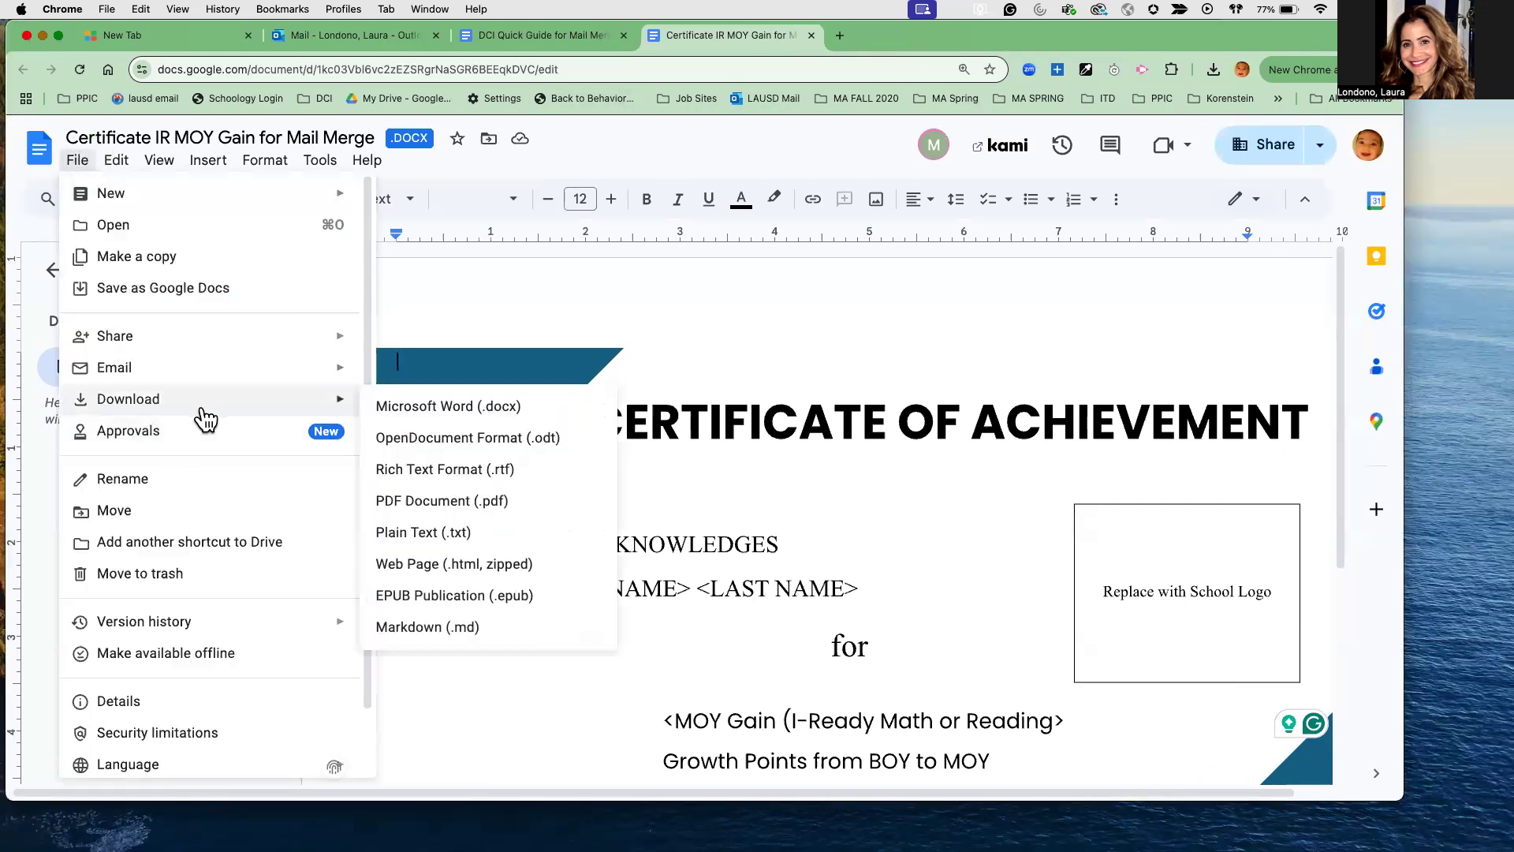
{"action": "left_click", "coordinate": [519, 409]}
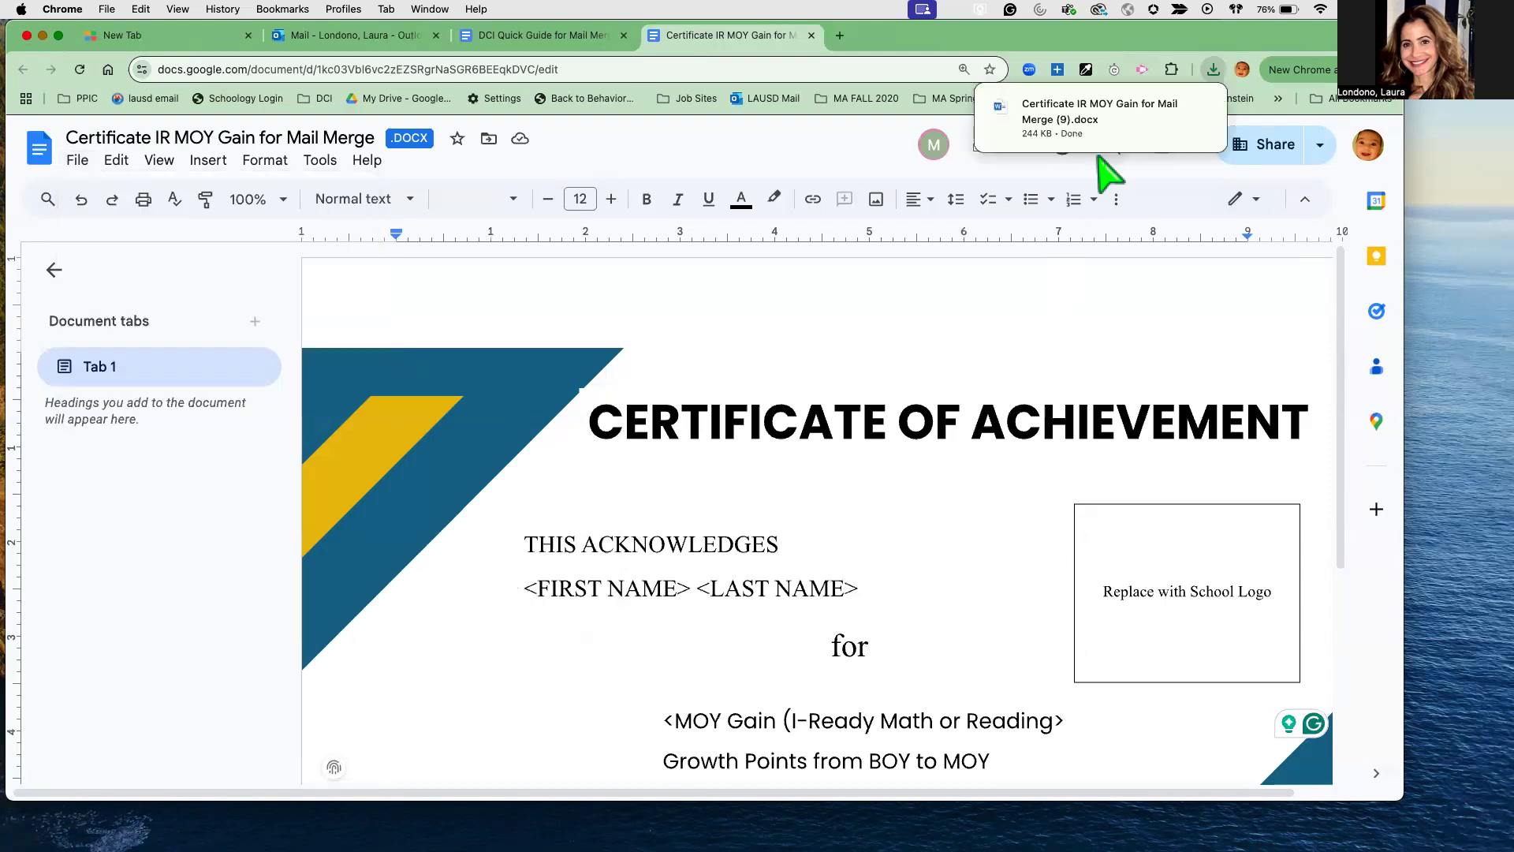
{"action": "left_click", "coordinate": [1213, 71]}
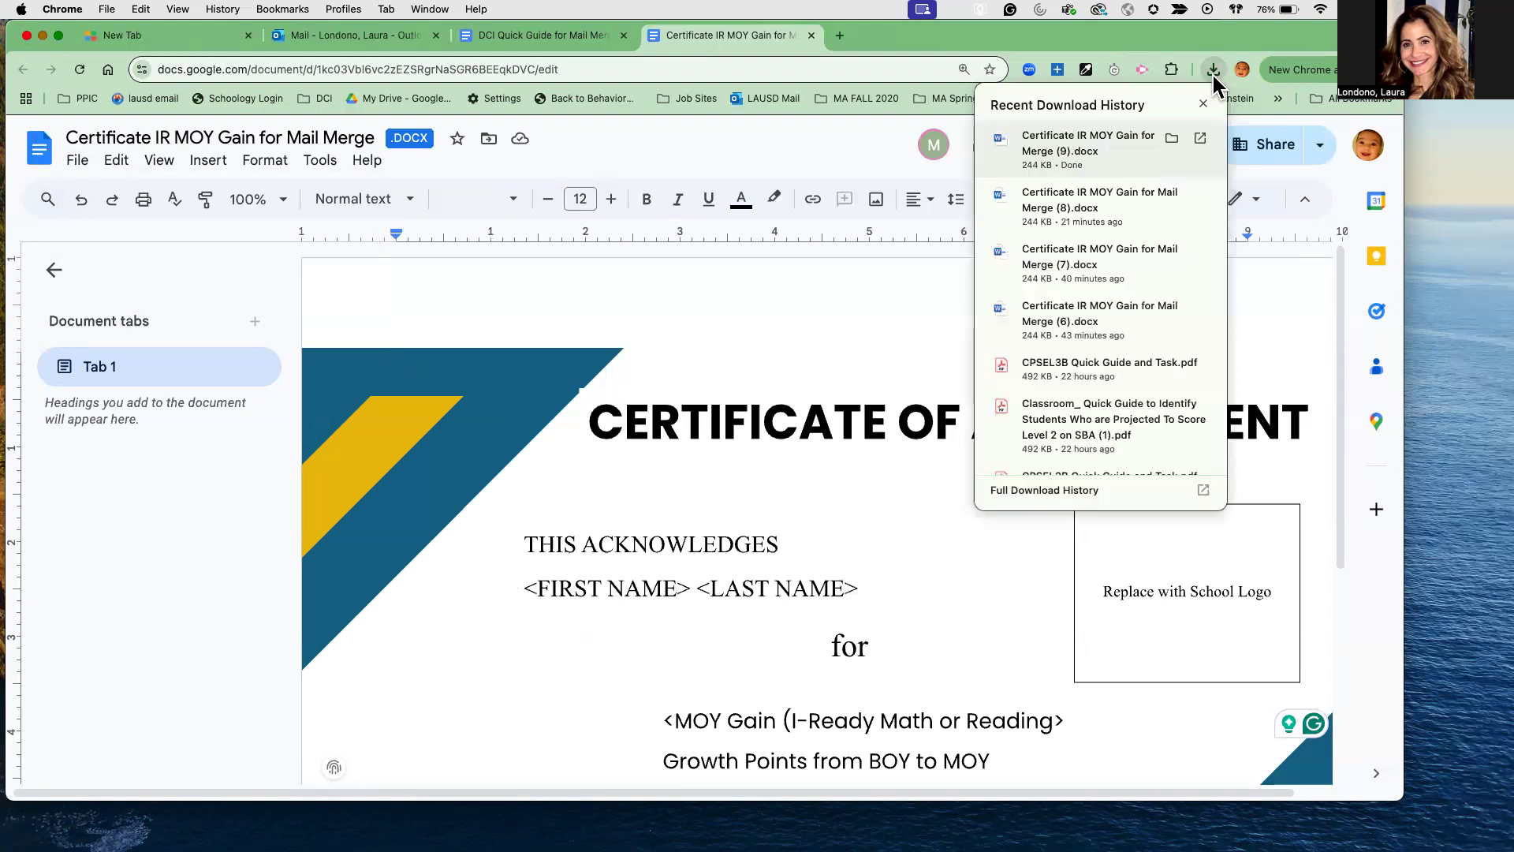
{"action": "left_click", "coordinate": [1200, 139]}
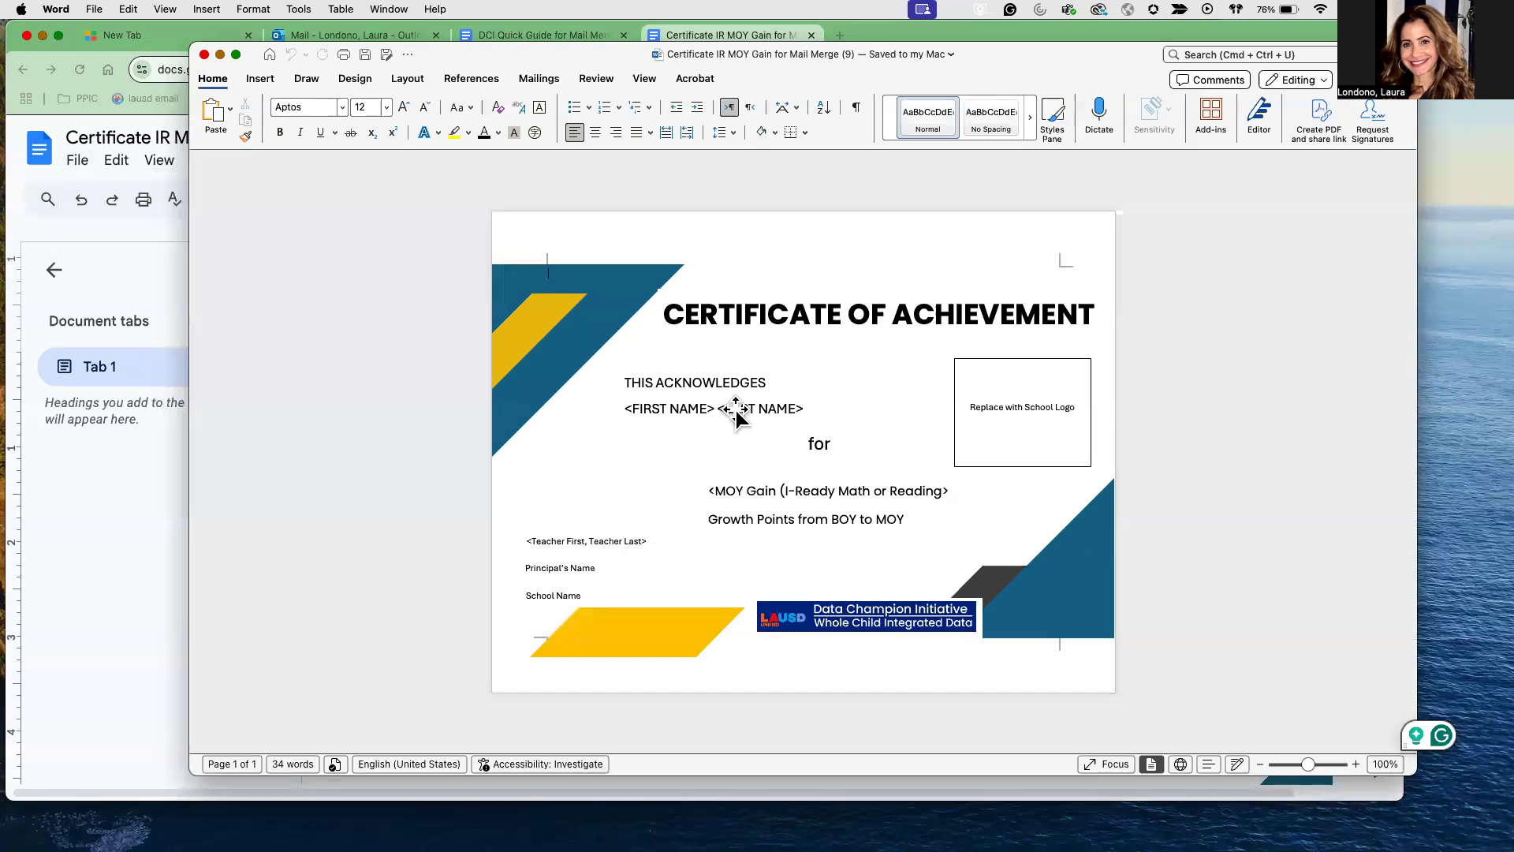
Select the Principal's Name text box on the certificate and open its shape formatting options
{"action": "left_click", "coordinate": [700, 429]}
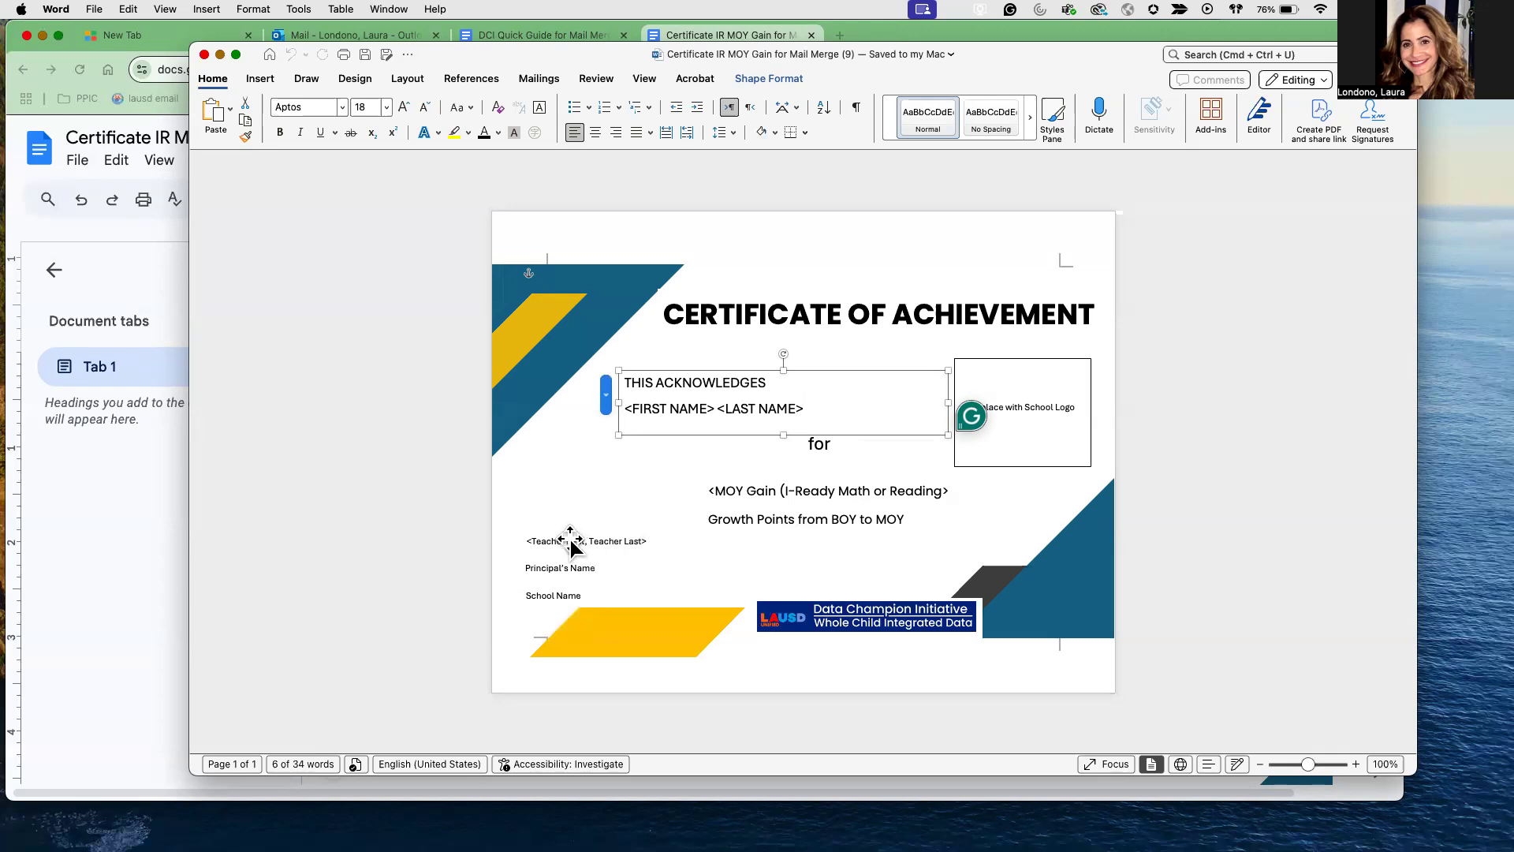
{"action": "left_click", "coordinate": [598, 571]}
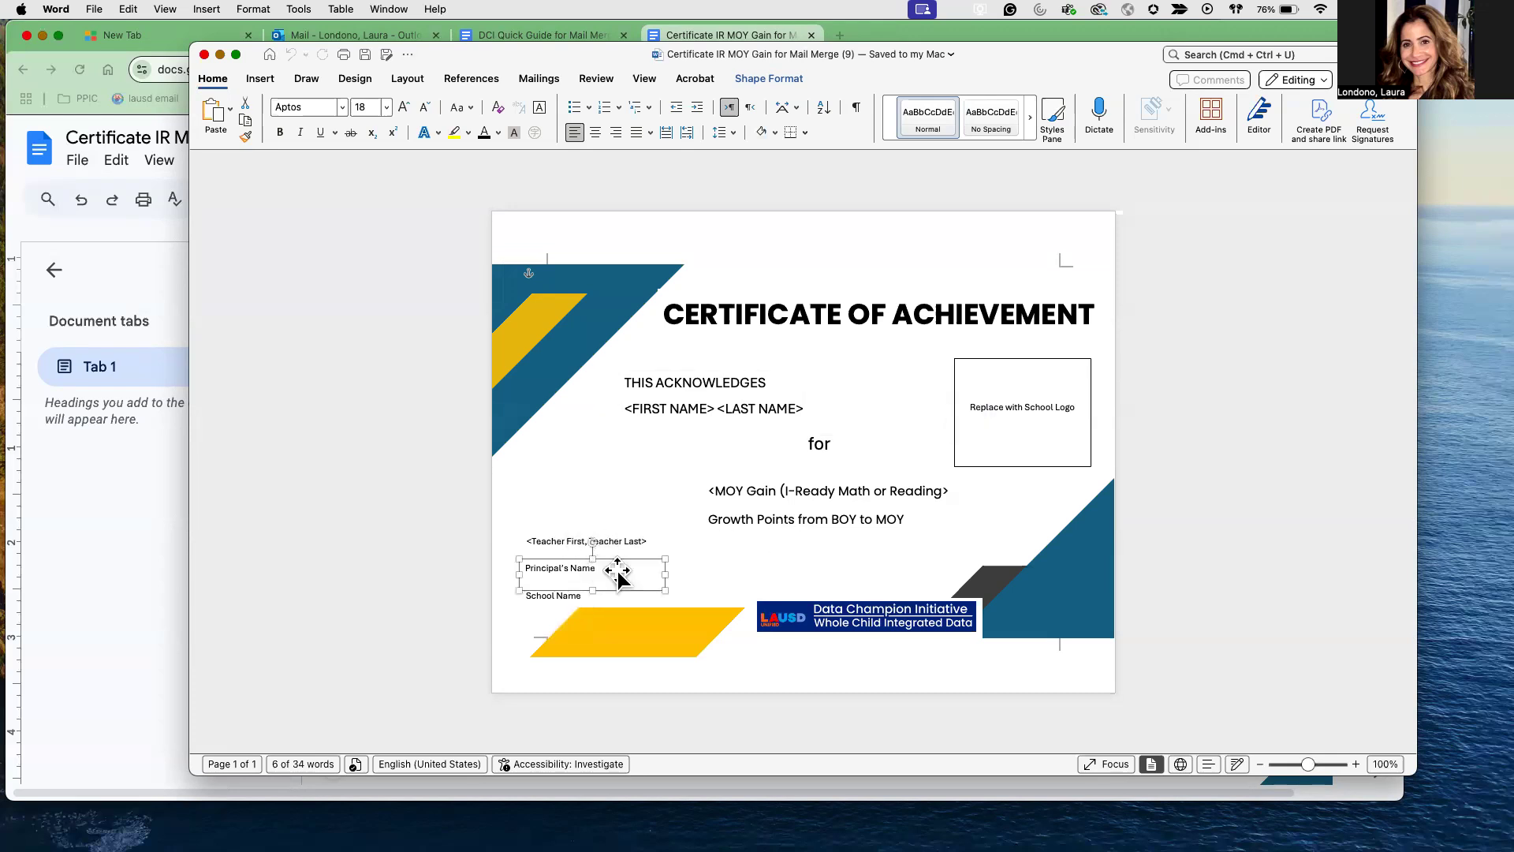
{"action": "double_click", "coordinate": [598, 572]}
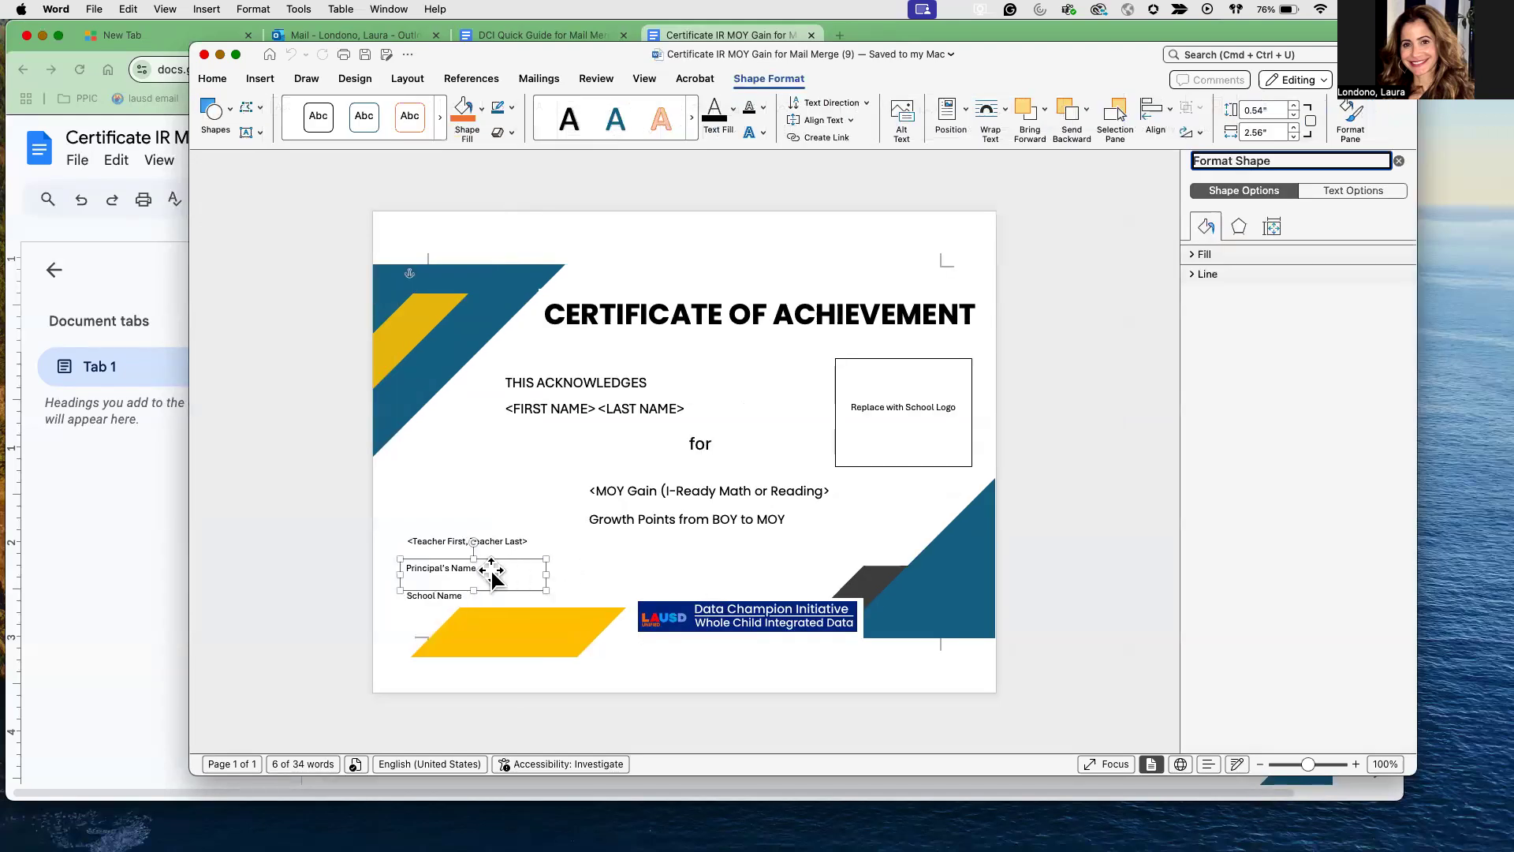